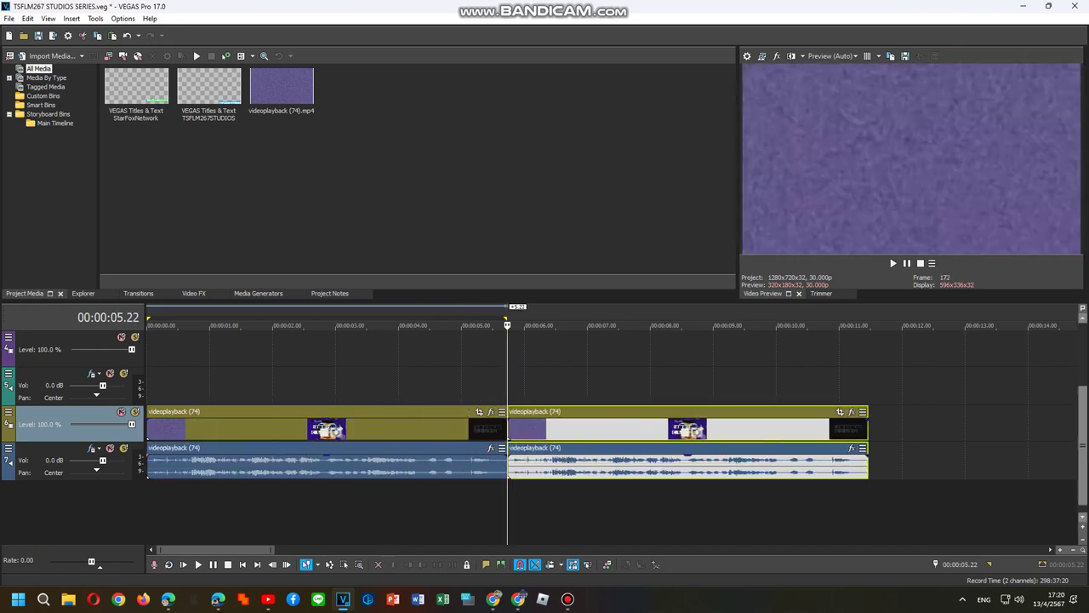
# Step: Extend the StarFoxNetwork and TSFLM267STUDIOS title events to the end of the second videoplayback (74) clip
pyautogui.scroll(3, 595, 425)
pyautogui.moveTo(507, 350); pyautogui.dragTo(868, 350)
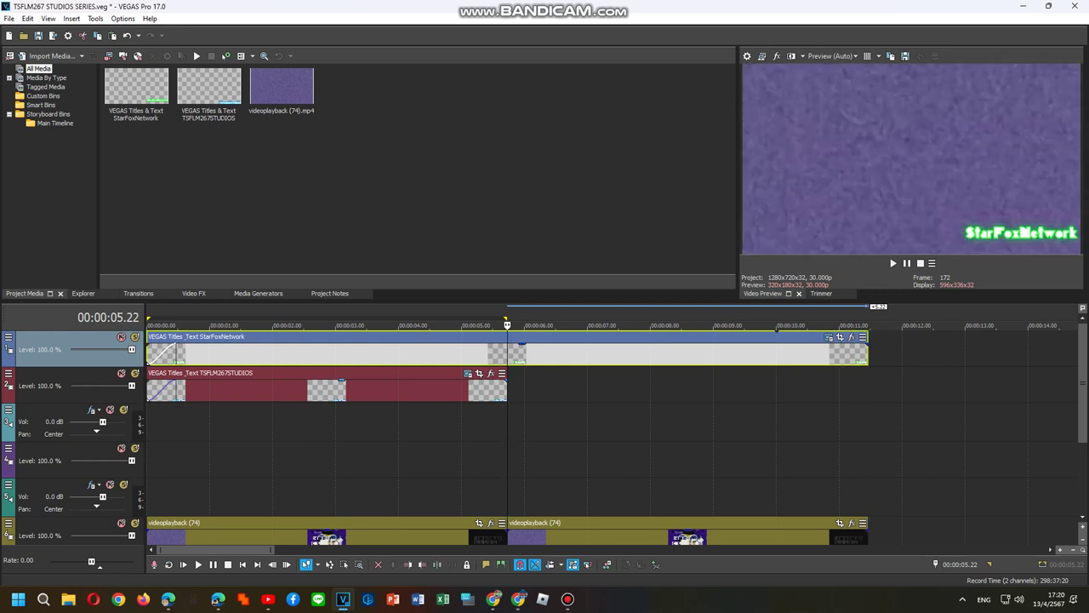
pyautogui.moveTo(507, 387); pyautogui.dragTo(868, 387)
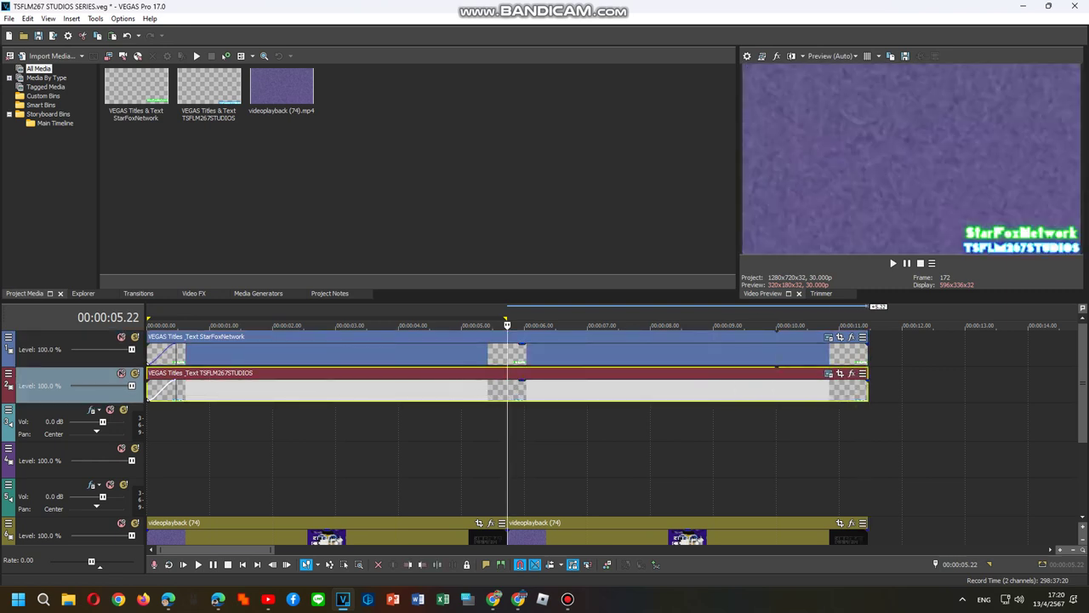
# Step: Add four NewBlue ME Wiggle effects to the first videoplayback (74) clip, with NewBlue ME Ripple placed first in the chain
pyautogui.doubleClick(452, 460)
pyautogui.rightClick(452, 460)
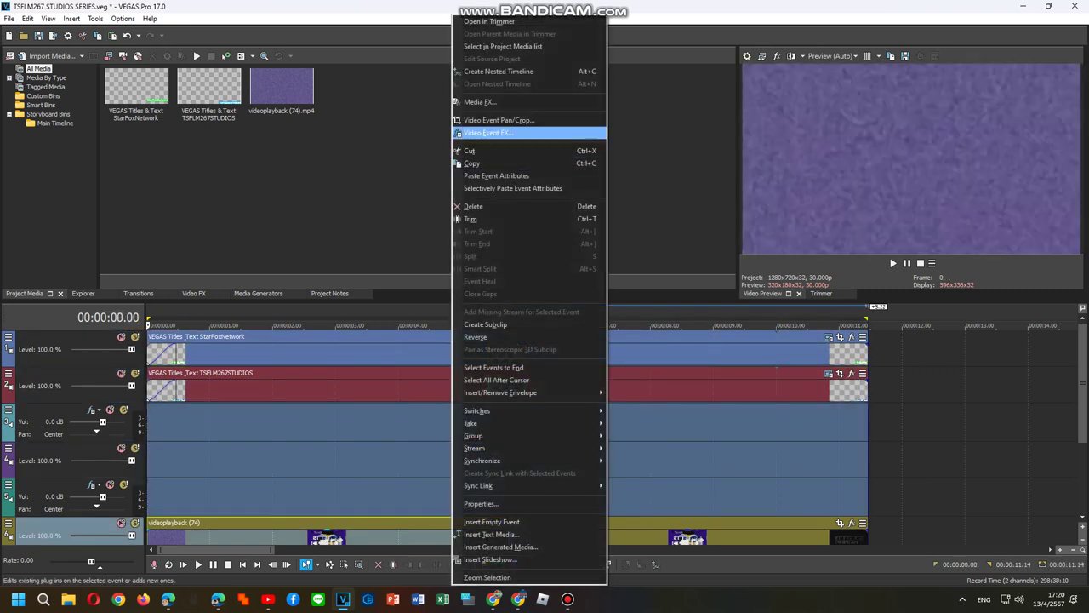
pyautogui.click(494, 133)
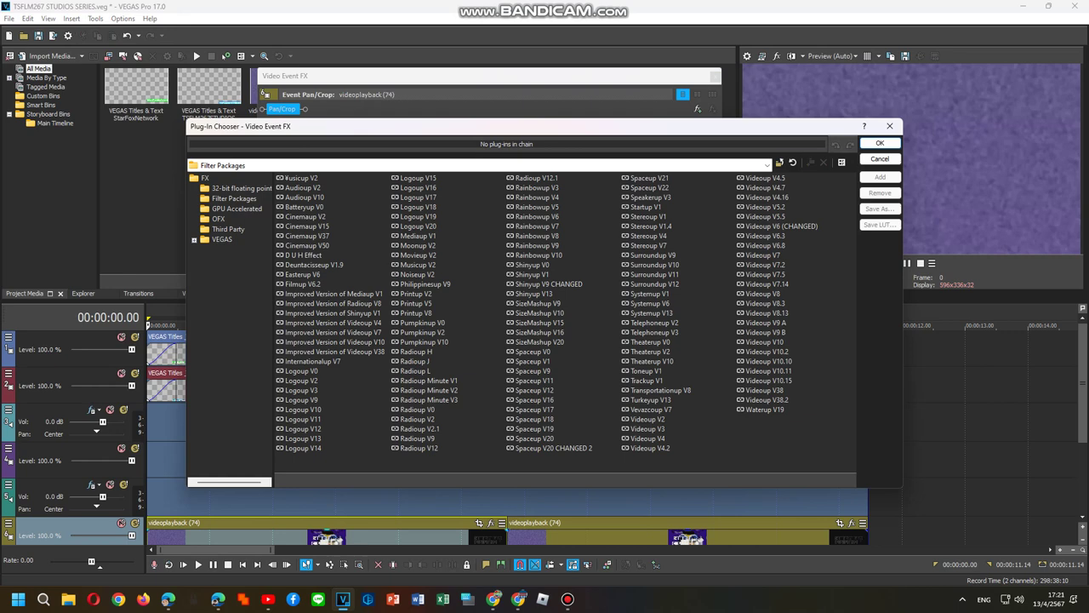
pyautogui.click(204, 177)
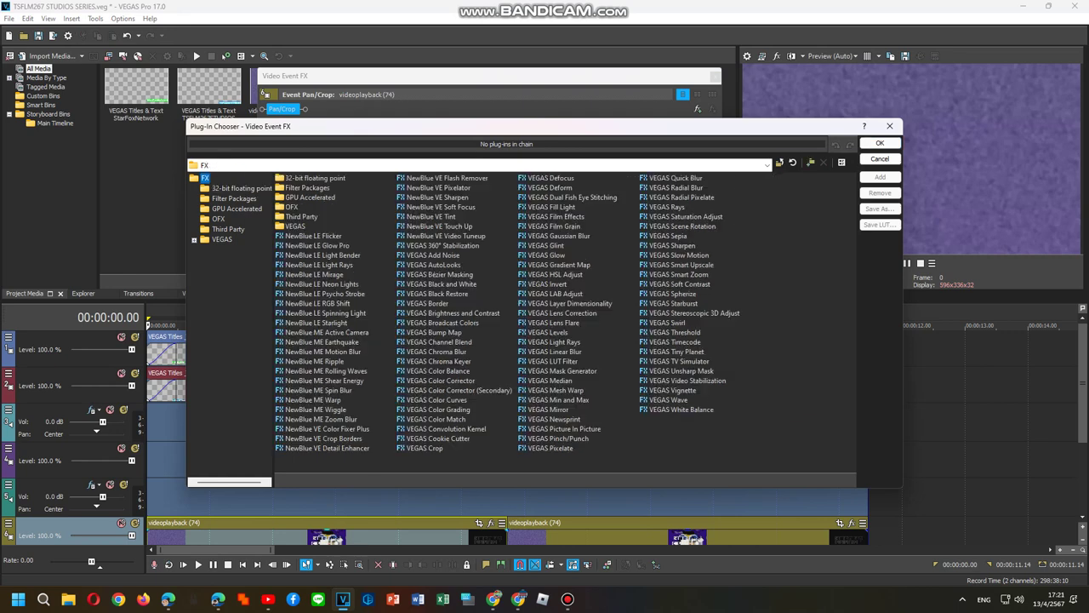
pyautogui.doubleClick(316, 409)
pyautogui.doubleClick(316, 410)
pyautogui.doubleClick(315, 409)
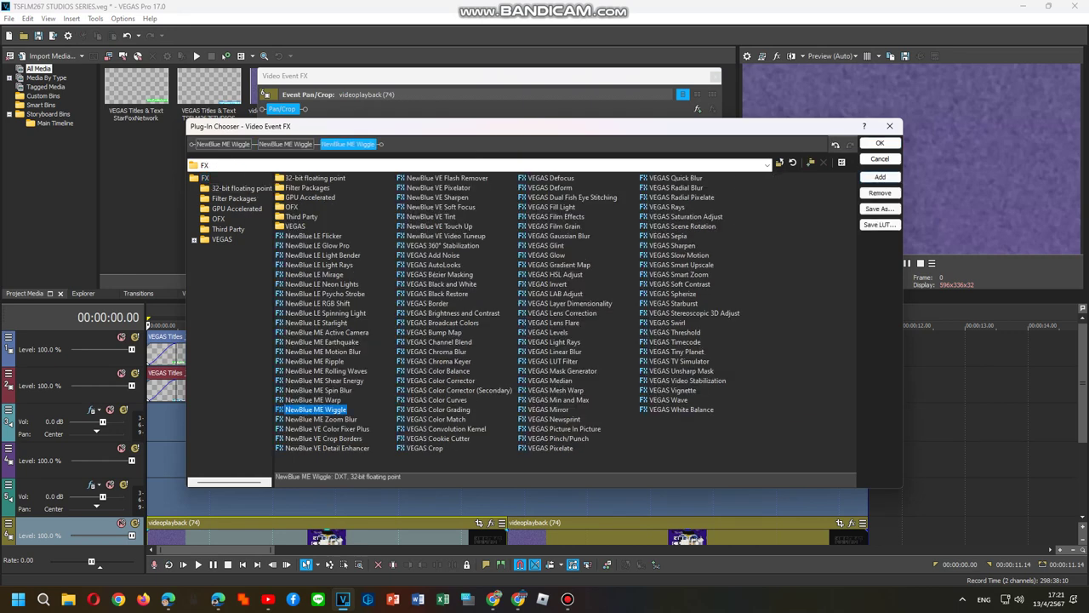
pyautogui.doubleClick(316, 409)
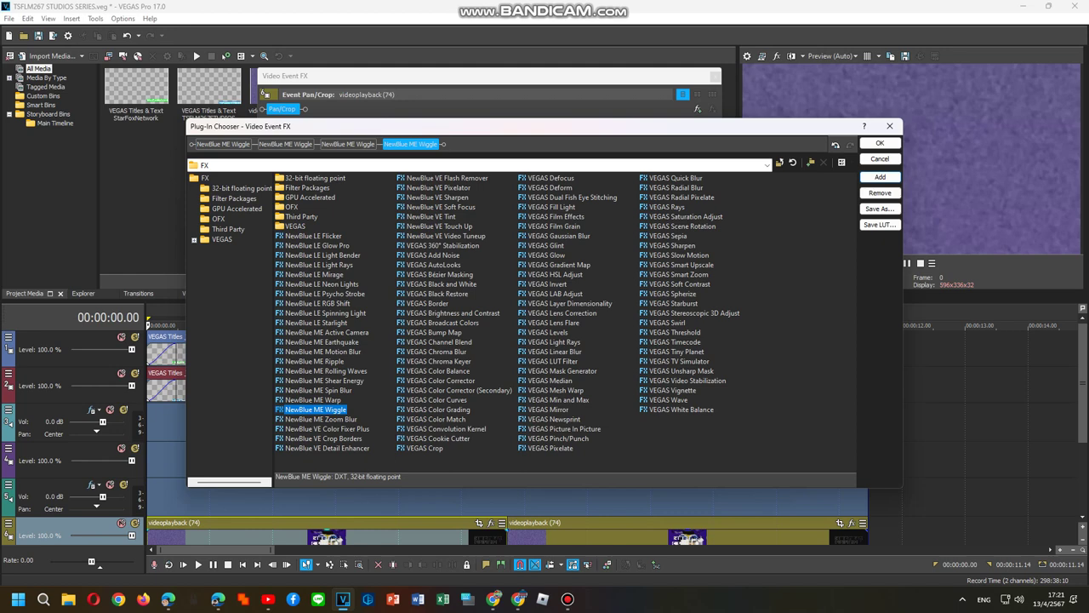
pyautogui.doubleClick(315, 362)
pyautogui.moveTo(472, 144); pyautogui.dragTo(223, 145)
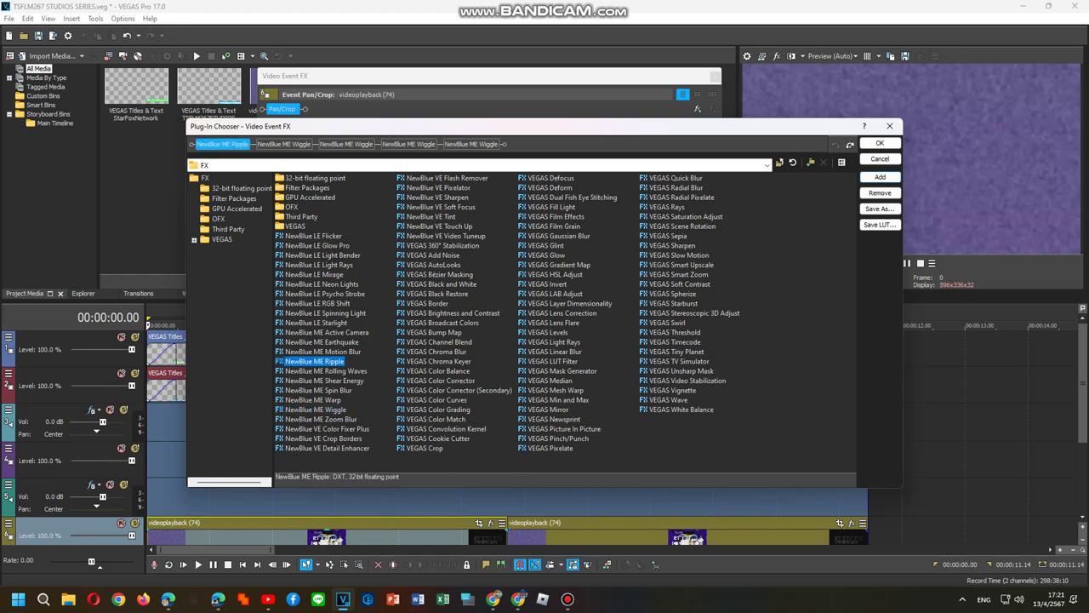
# Step: Append VEGAS Light Rays, Gradient Map and Glow to the effect chain, place Glow before Light Rays, and accept the chain
pyautogui.click(554, 343)
pyautogui.doubleClick(554, 342)
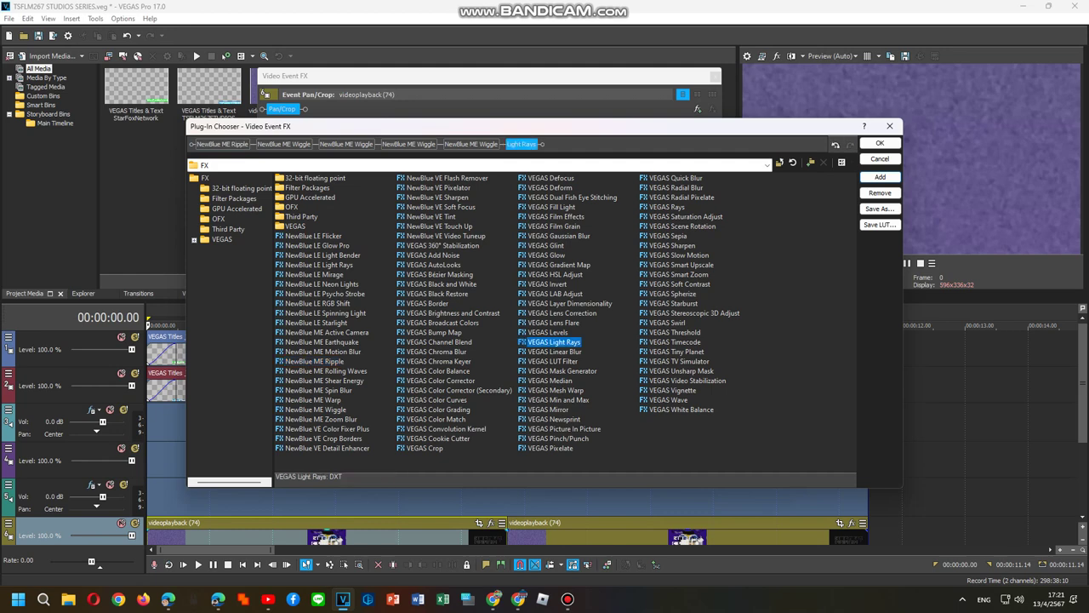
pyautogui.doubleClick(558, 265)
pyautogui.doubleClick(546, 255)
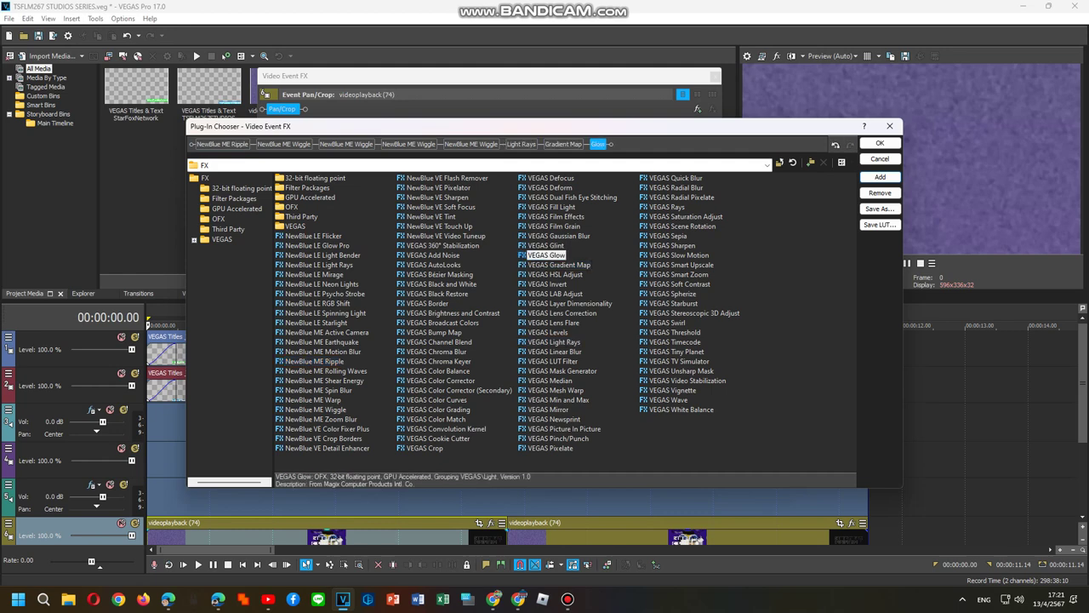
pyautogui.moveTo(599, 144); pyautogui.dragTo(514, 144)
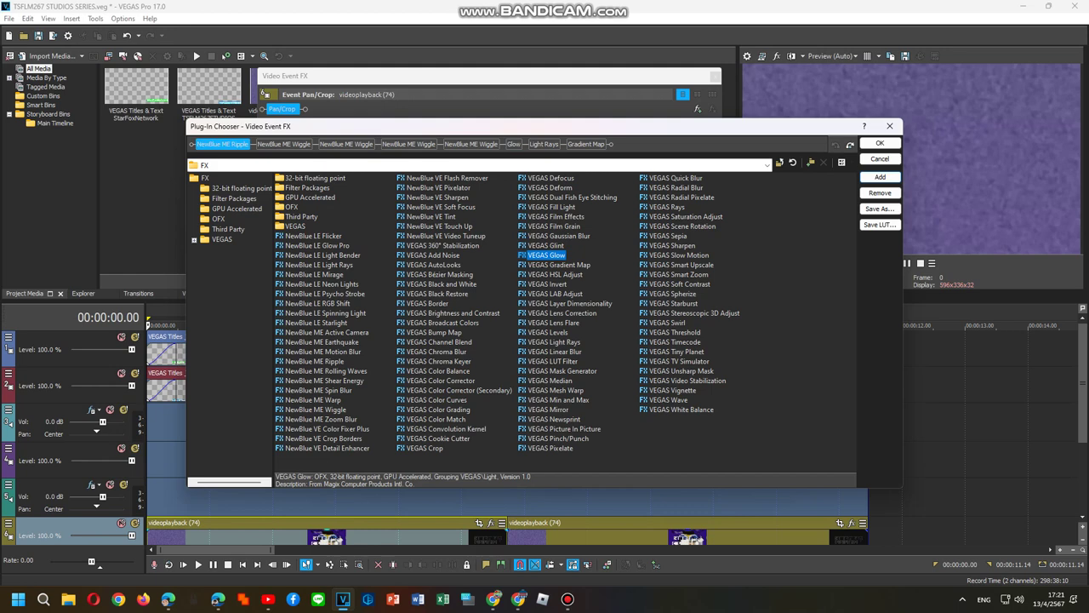
pyautogui.click(880, 143)
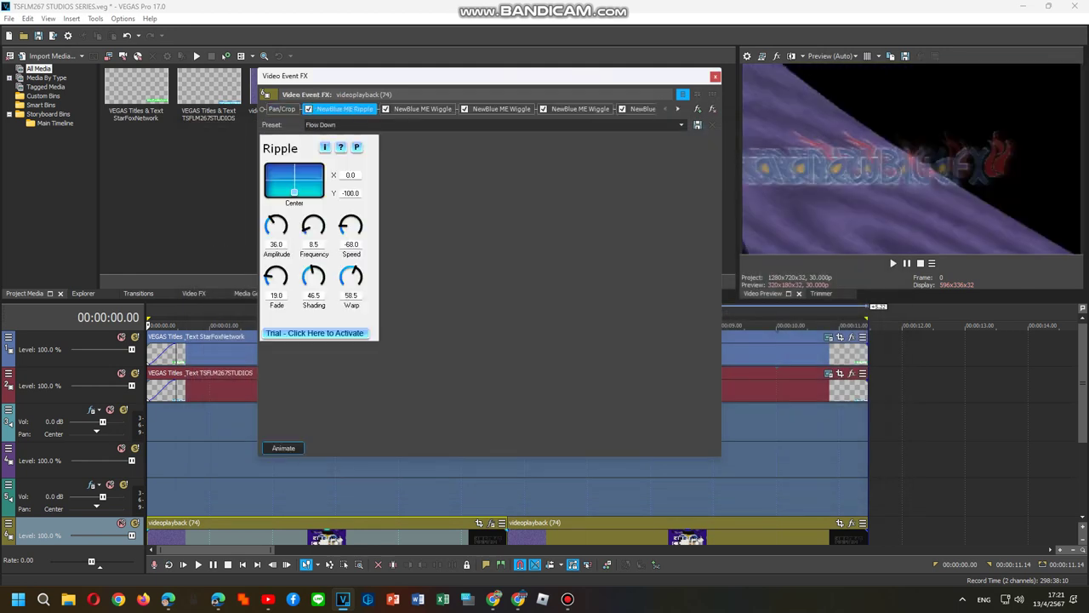
# Step: Apply the I Sused X preset to the NewBlue ME Ripple effect
pyautogui.click(680, 124)
pyautogui.press('Down')
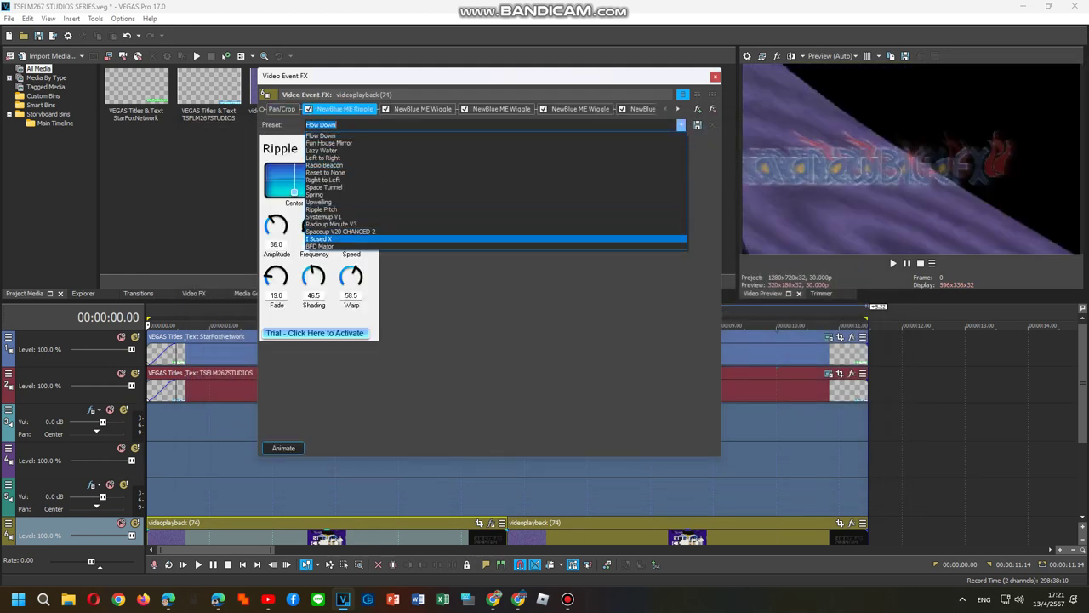
pyautogui.press('Return')
# Step: Apply the X Not Scary preset to the first Wiggle effect and the Videoup V8 preset to the second
pyautogui.click(422, 109)
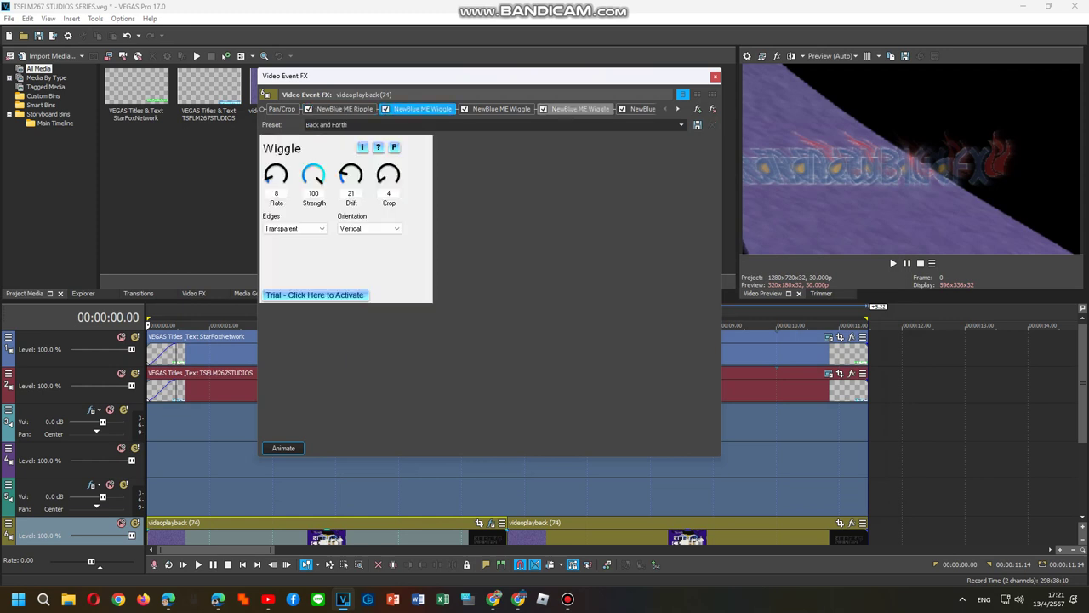
pyautogui.click(681, 124)
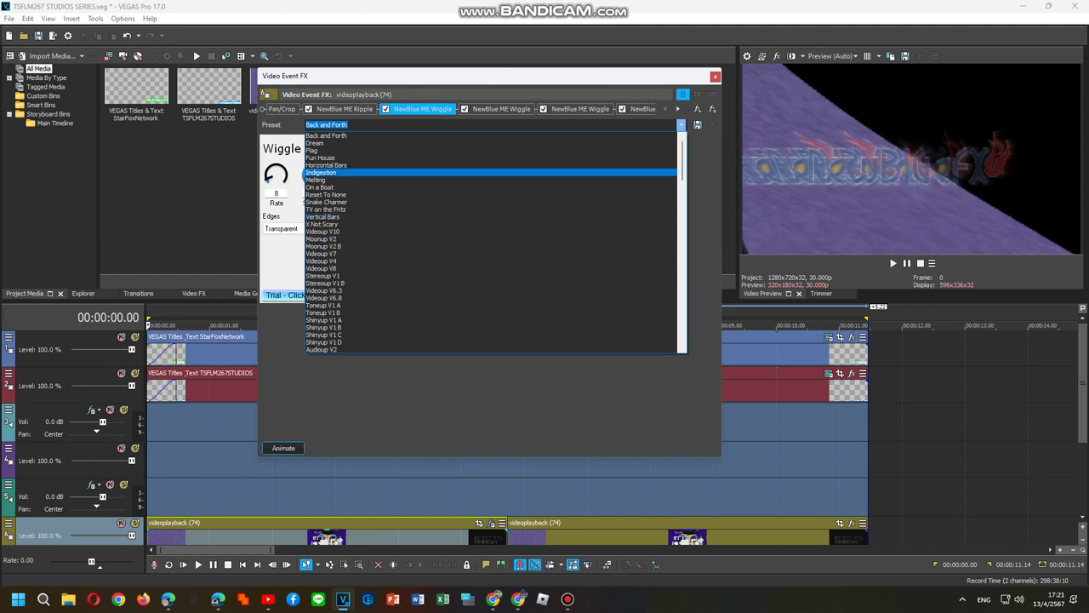
pyautogui.click(321, 224)
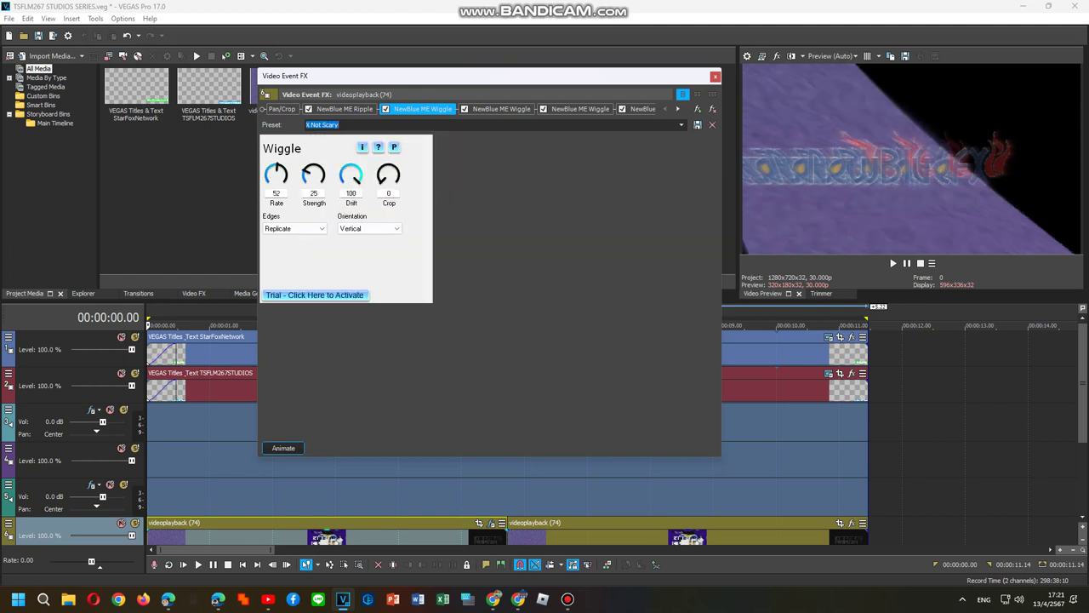
pyautogui.click(502, 109)
pyautogui.click(682, 126)
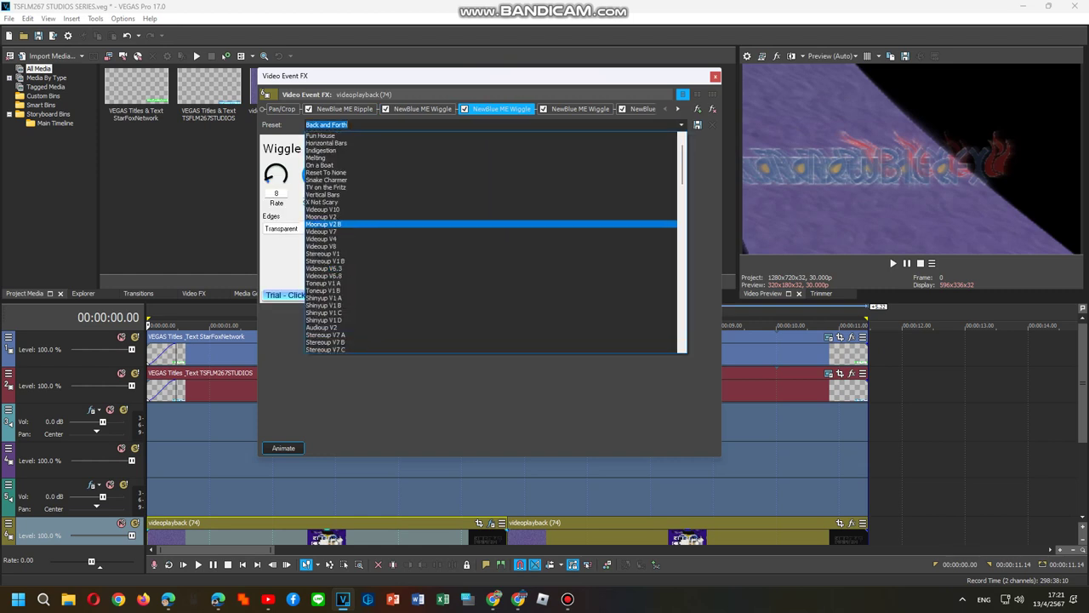
pyautogui.click(321, 268)
# Step: Try the Fun House preset on the third Wiggle effect, and replace it with Videoup V7
pyautogui.click(580, 109)
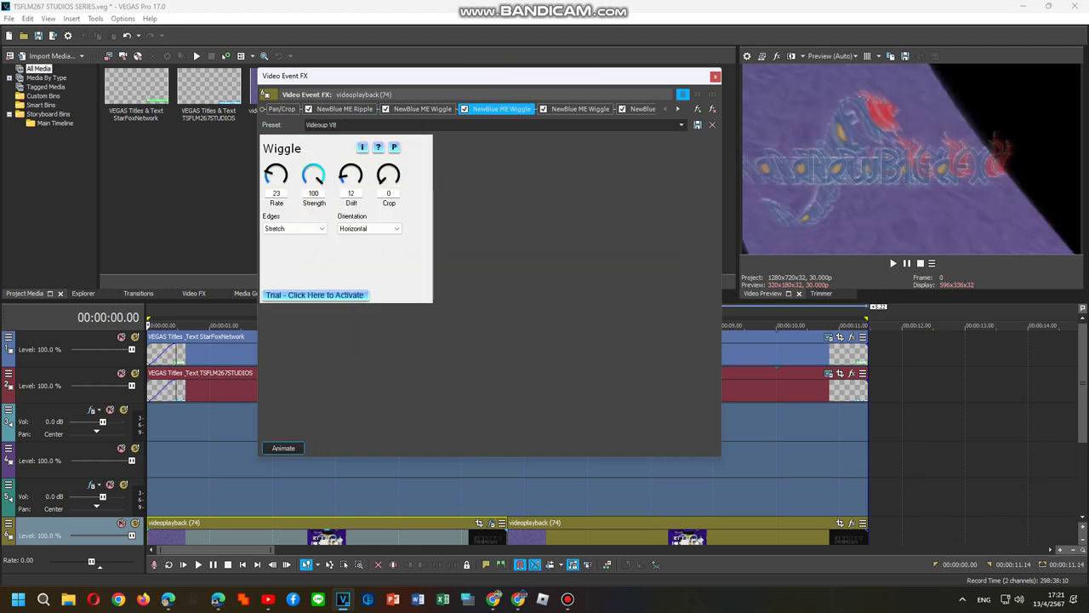
pyautogui.click(681, 125)
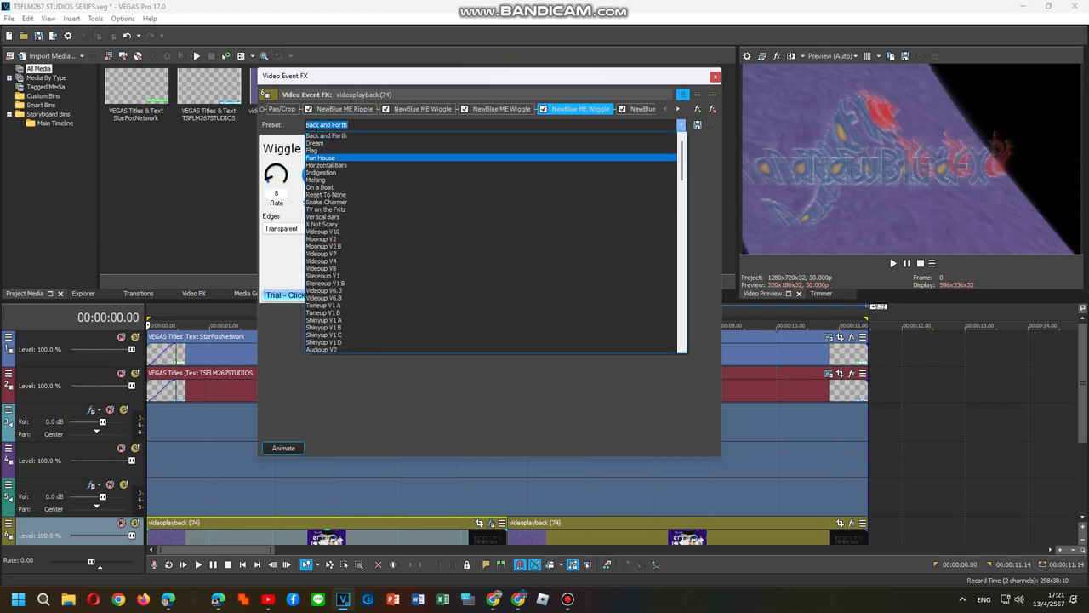
pyautogui.click(320, 157)
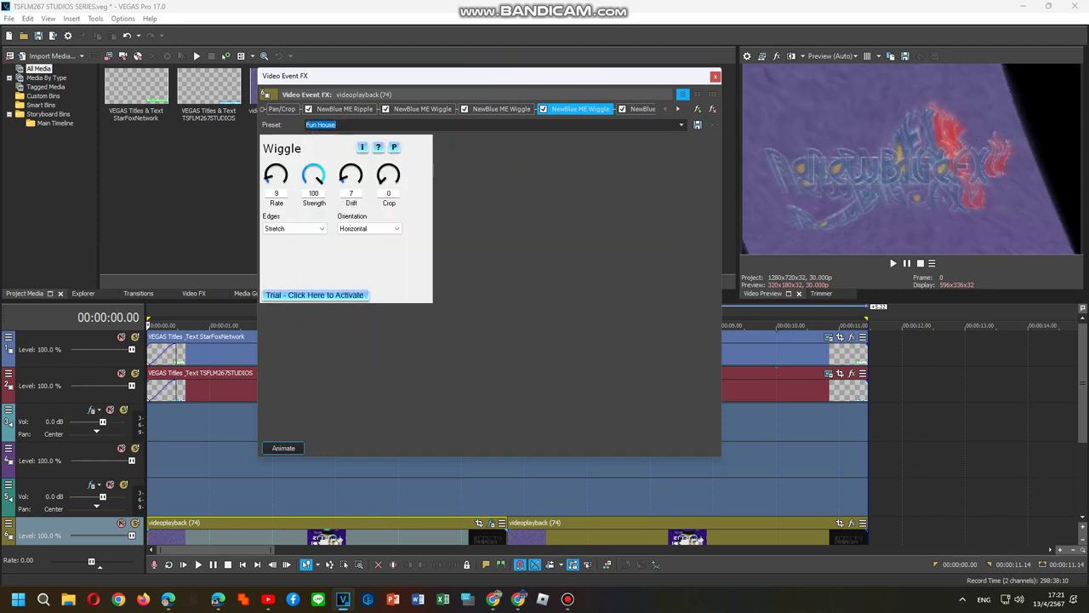
pyautogui.click(494, 124)
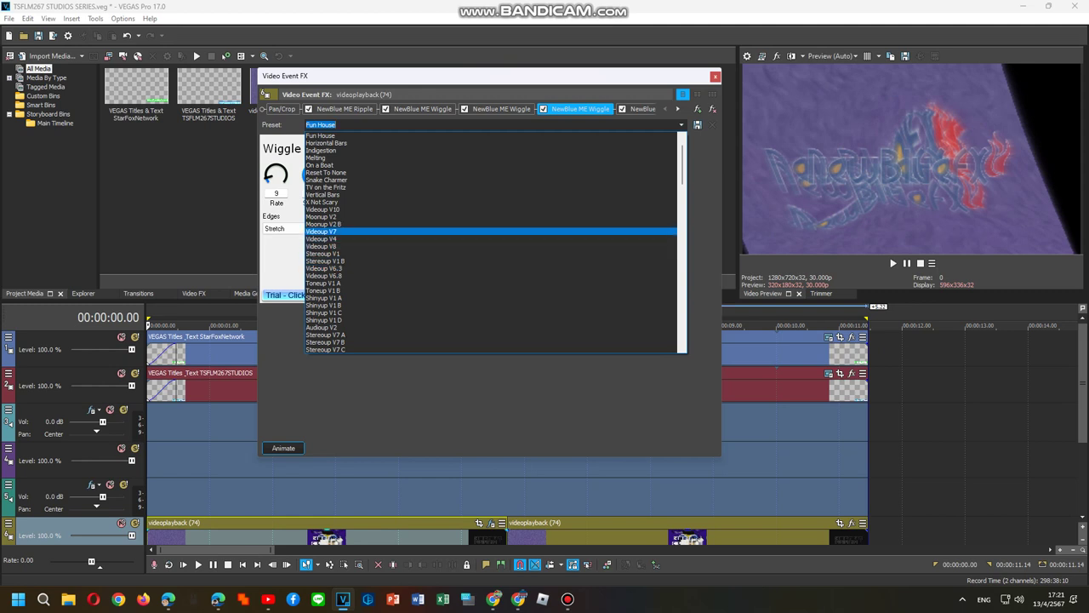
pyautogui.click(321, 232)
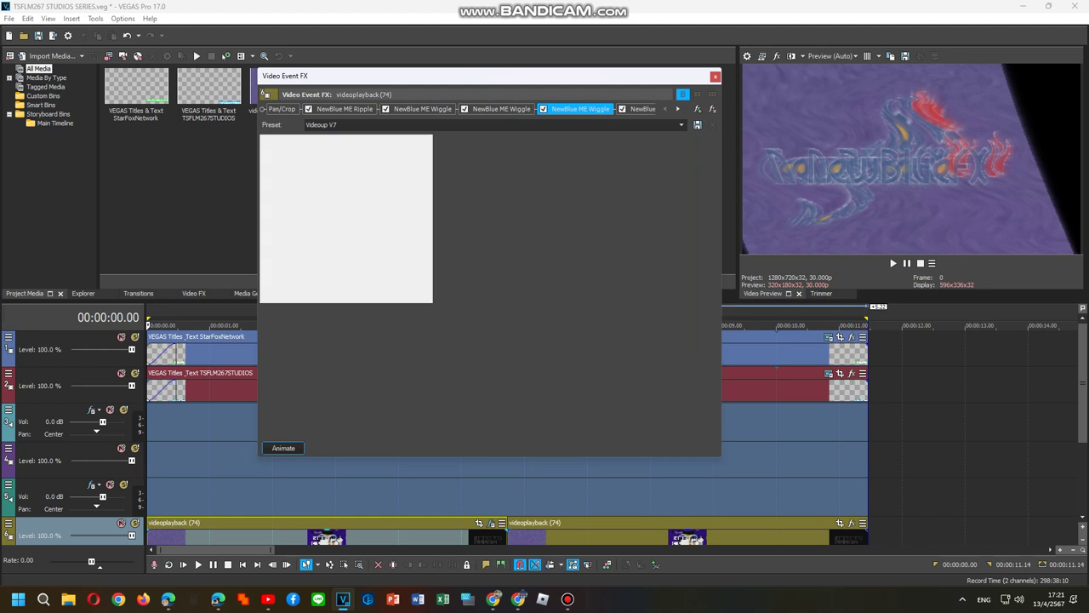
# Step: Apply the Fun House preset to the fourth Wiggle effect and move the playhead to 00:00:02.26 to preview the clip
pyautogui.click(680, 124)
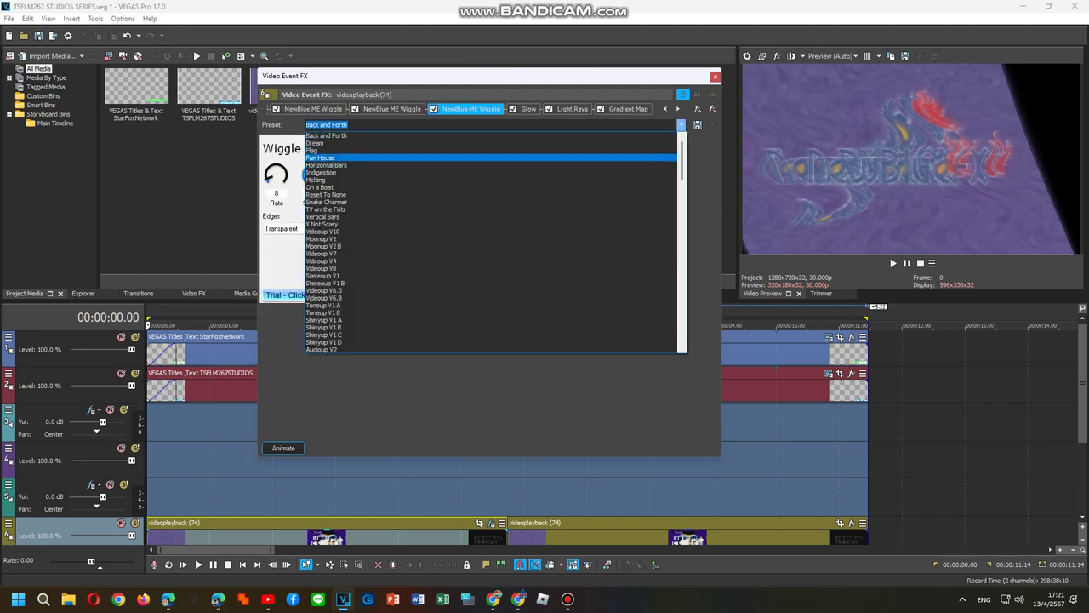
pyautogui.click(320, 157)
pyautogui.click(323, 498)
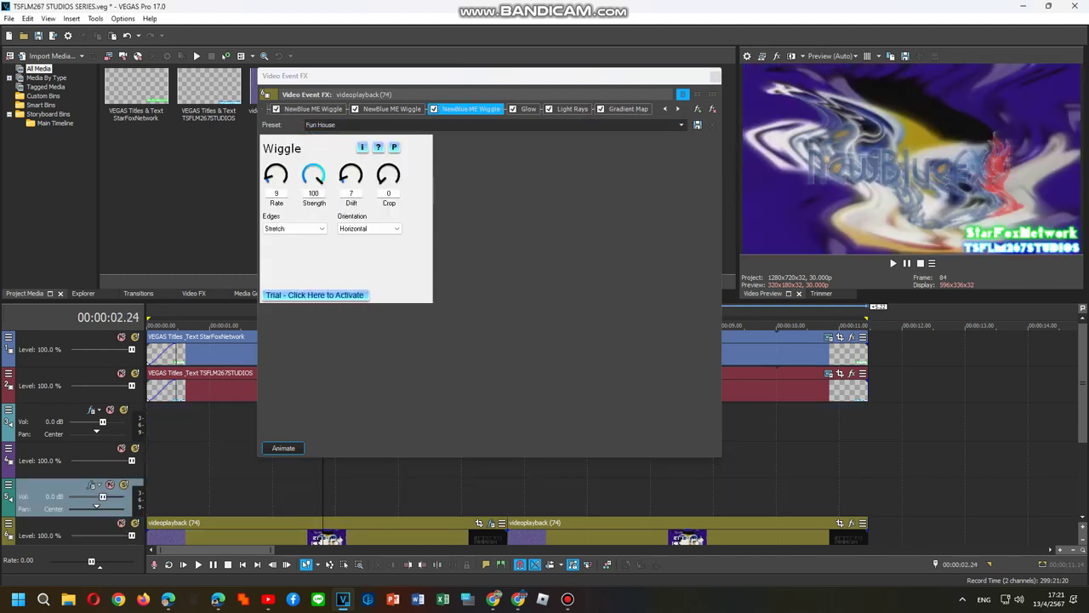
pyautogui.moveTo(323, 497)
pyautogui.mouseDown()
pyautogui.moveTo(358, 498)
pyautogui.moveTo(325, 497)
pyautogui.mouseUp()
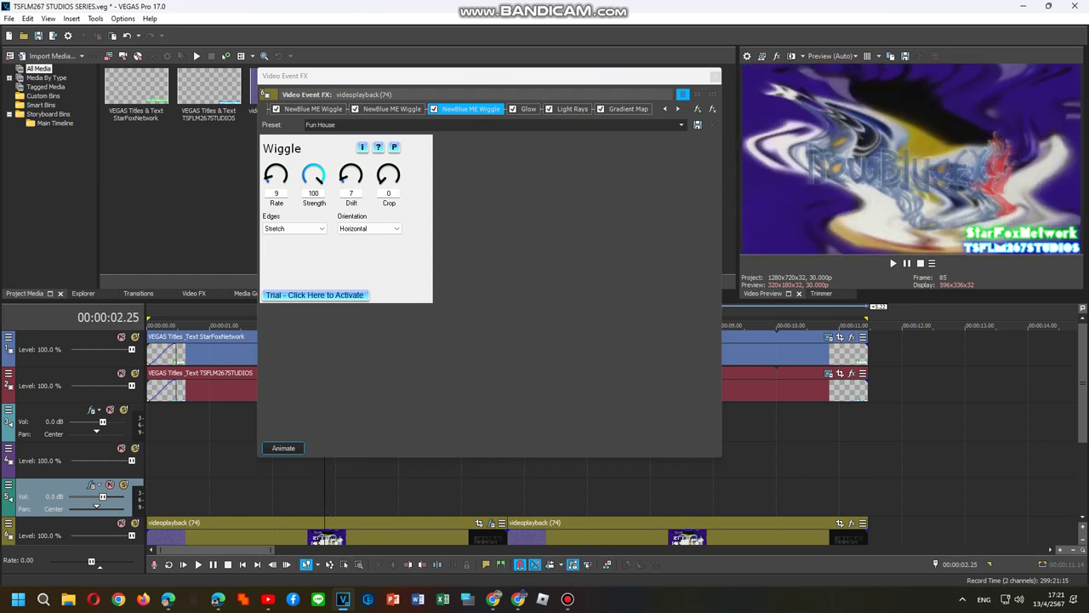
pyautogui.press('Right')
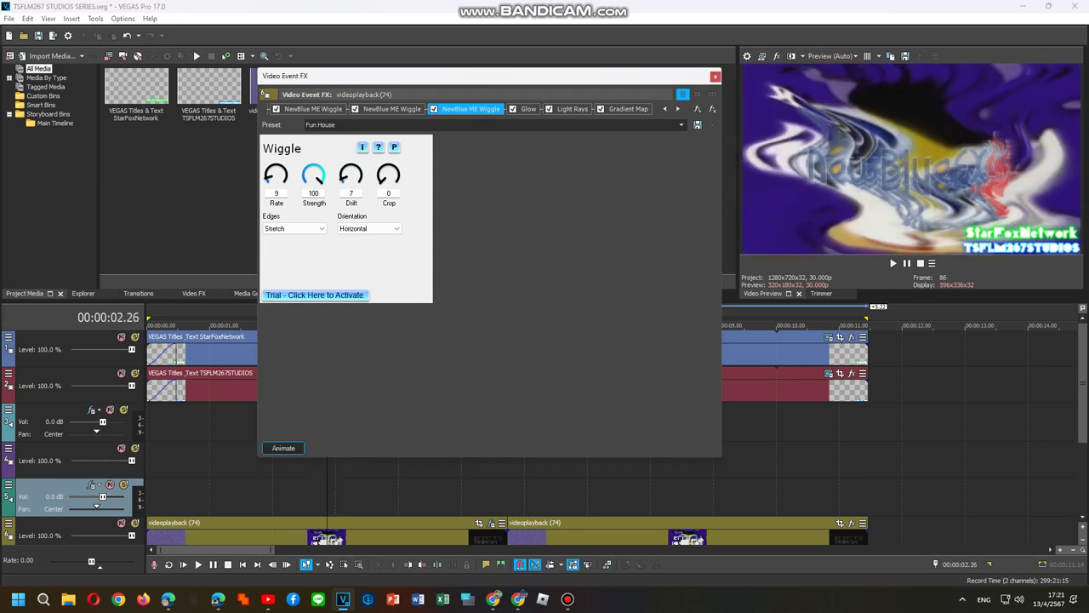
# Step: Try the White Intense Glow preset on the Glow effect, and replace it with White Highlights
pyautogui.click(528, 109)
pyautogui.click(681, 125)
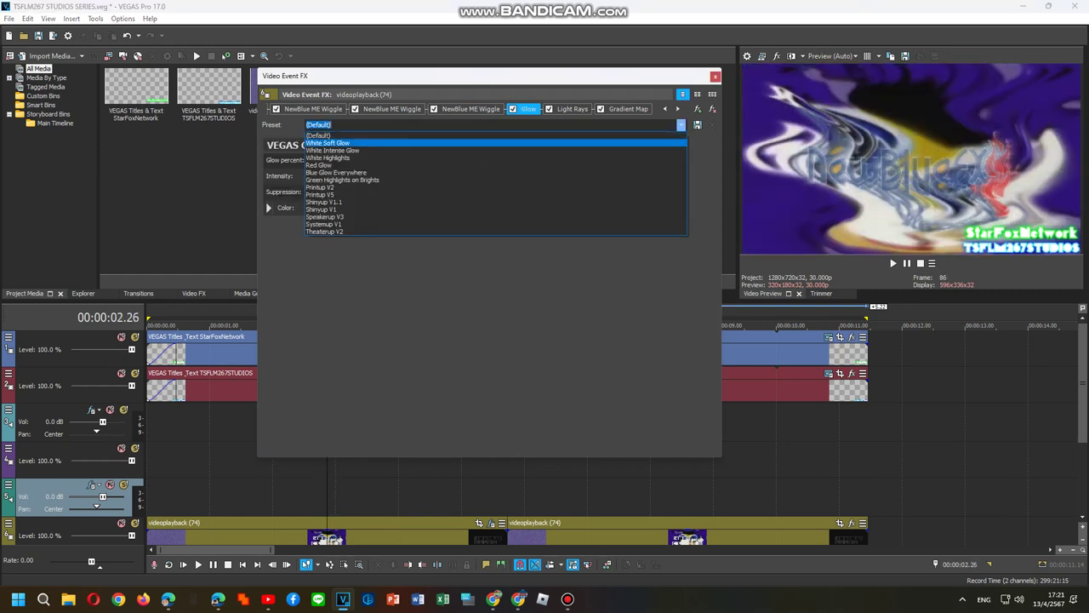
pyautogui.click(656, 150)
pyautogui.click(681, 125)
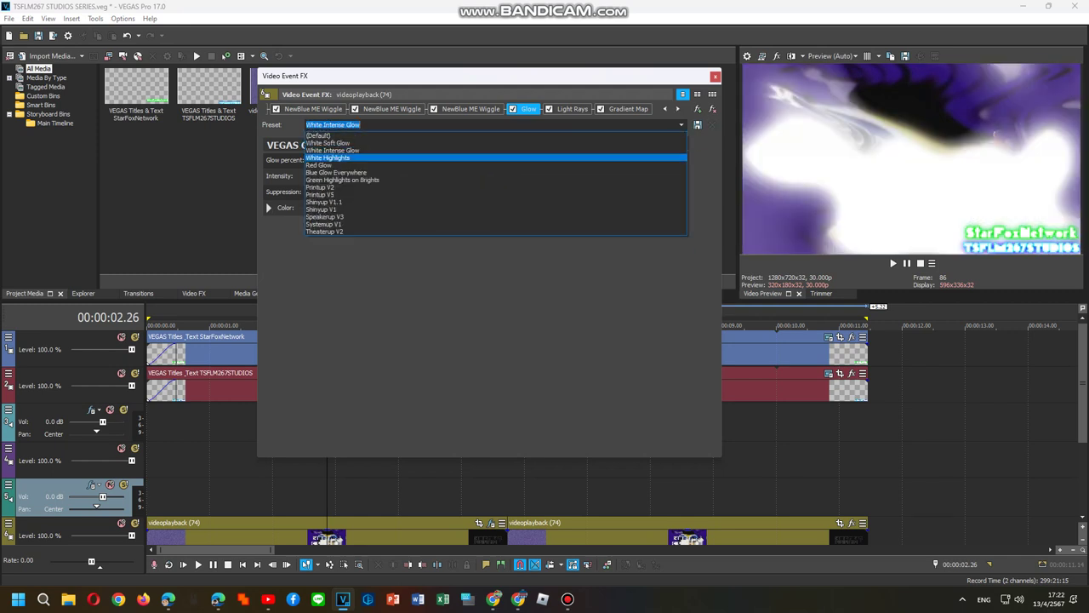
pyautogui.click(655, 158)
pyautogui.click(351, 125)
# Step: Try the Intense Light Rays preset on the Light Rays effect, and replace it with Moderate Light Rays
pyautogui.click(573, 109)
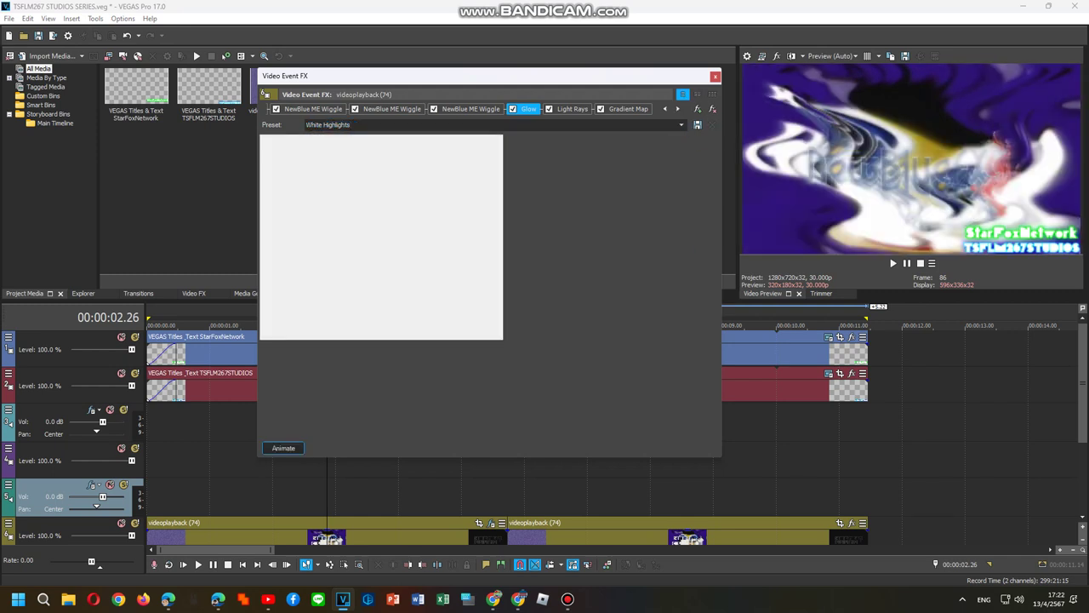
pyautogui.click(681, 124)
pyautogui.click(341, 150)
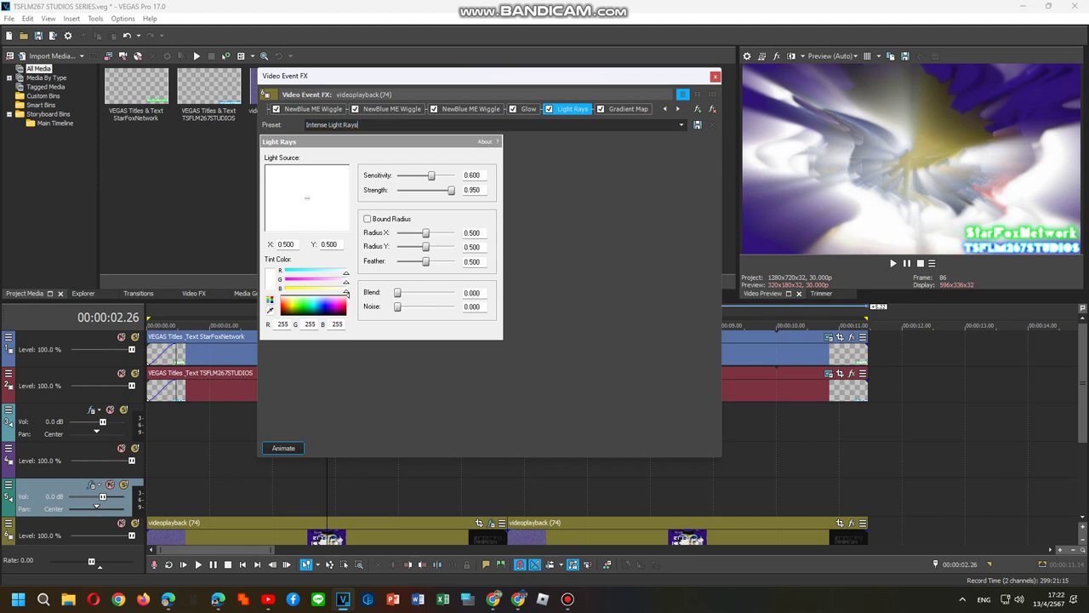
pyautogui.click(681, 125)
pyautogui.click(656, 143)
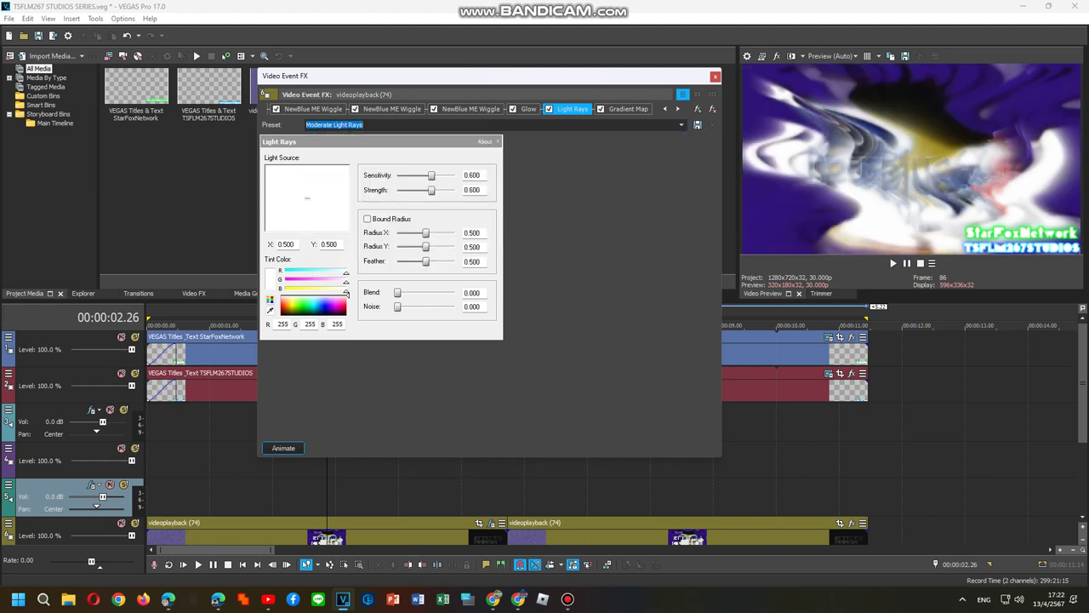
# Step: Spread the overlapping middle stops of the Gradient Map apart, one toward the black end and the other past the centre
pyautogui.click(628, 109)
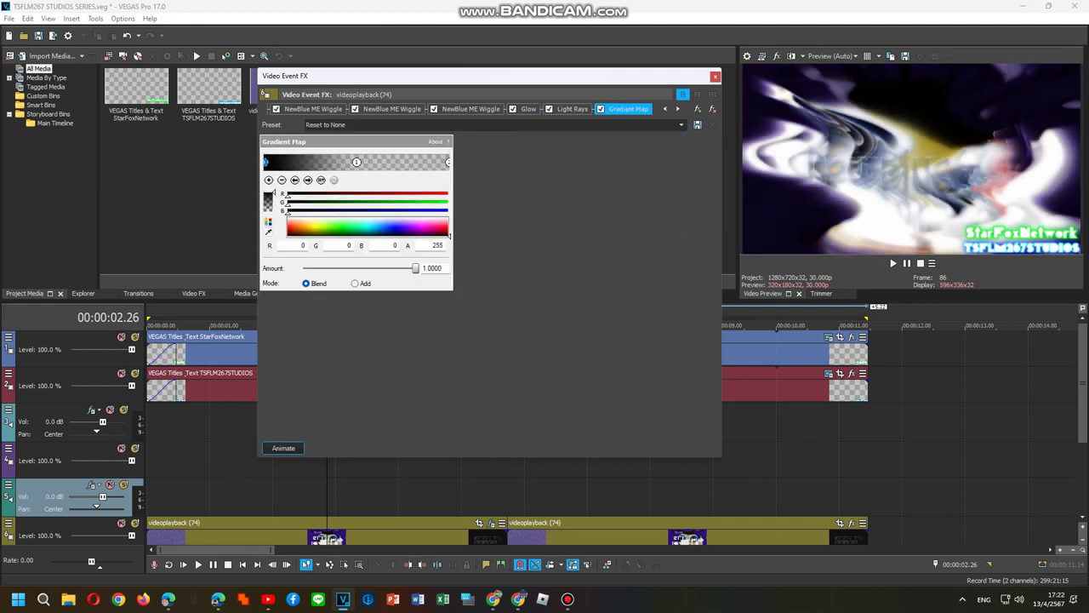
pyautogui.click(356, 161)
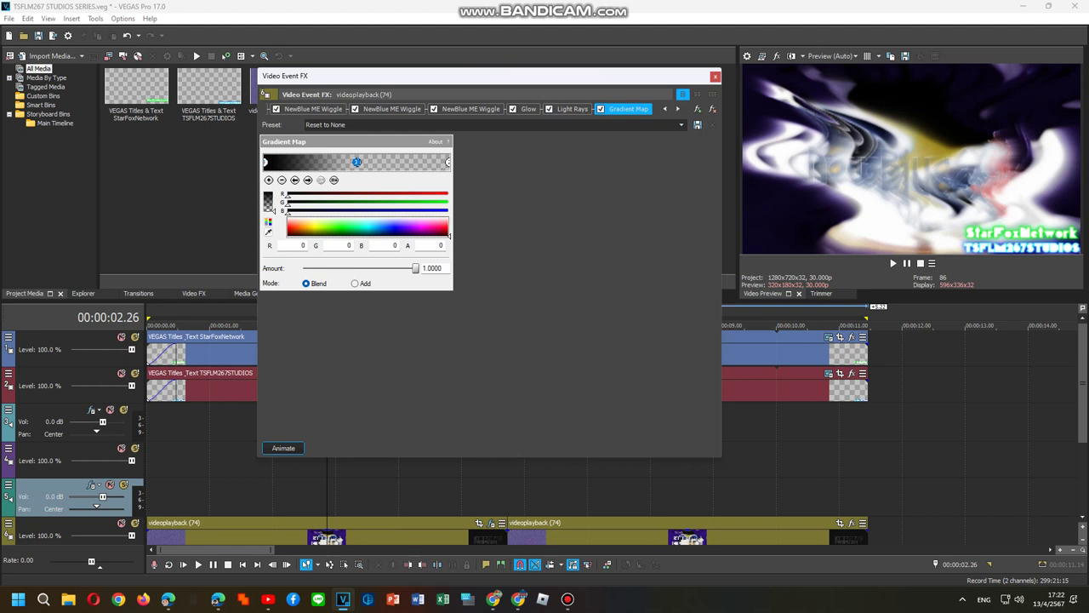
pyautogui.moveTo(356, 162); pyautogui.dragTo(401, 162)
pyautogui.moveTo(357, 162)
pyautogui.mouseDown()
pyautogui.moveTo(394, 162)
pyautogui.moveTo(314, 161)
pyautogui.mouseUp()
pyautogui.moveTo(401, 161); pyautogui.dragTo(381, 161)
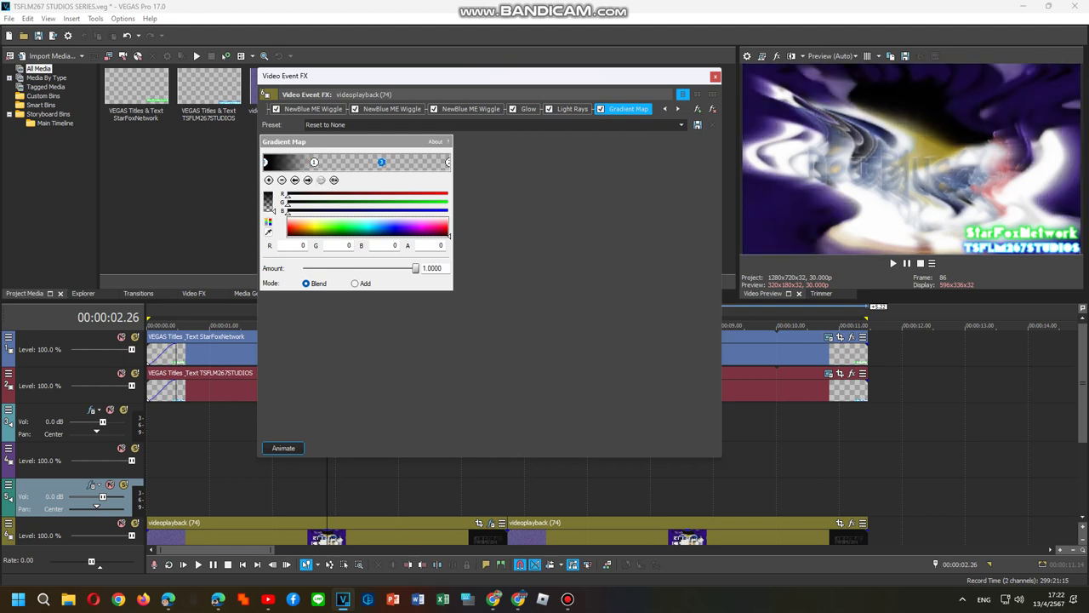
# Step: Make the far end of the Gradient Map fade into opaque white, fine-tune the second middle stop, and select the first middle stop
pyautogui.moveTo(449, 162)
pyautogui.mouseDown()
pyautogui.moveTo(377, 161)
pyautogui.moveTo(450, 162)
pyautogui.mouseUp()
pyautogui.moveTo(377, 162); pyautogui.dragTo(379, 162)
pyautogui.click(448, 162)
pyautogui.click(314, 161)
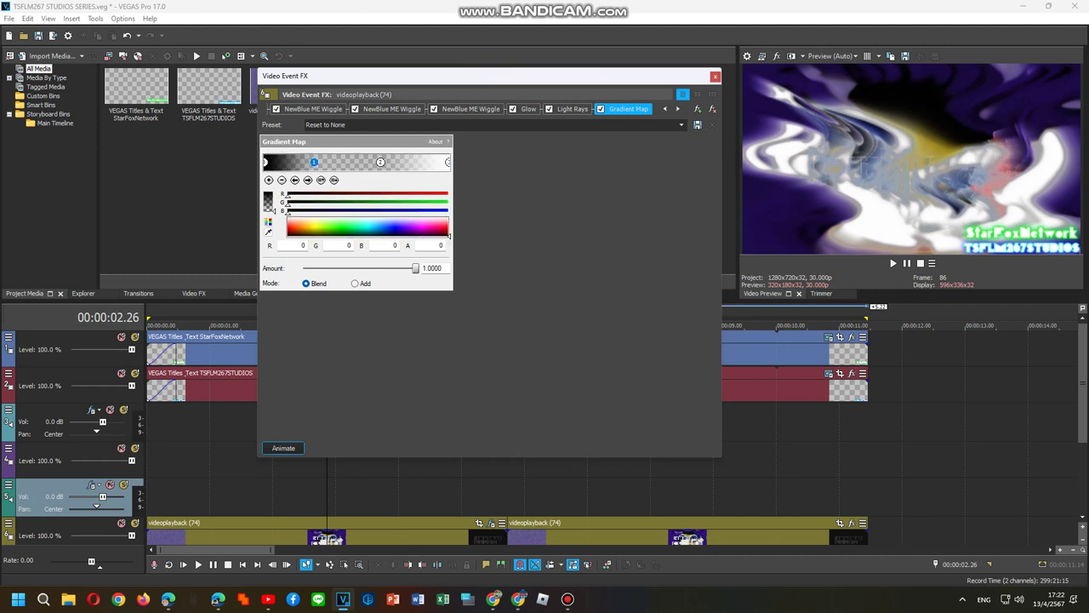
# Step: Colour the Gradient Map's first middle stop opaque blue and its second middle stop opaque cyan, about R 75, G 234, B 255
pyautogui.click(395, 225)
pyautogui.moveTo(273, 211); pyautogui.dragTo(273, 193)
pyautogui.click(381, 162)
pyautogui.moveTo(449, 236); pyautogui.dragTo(371, 223)
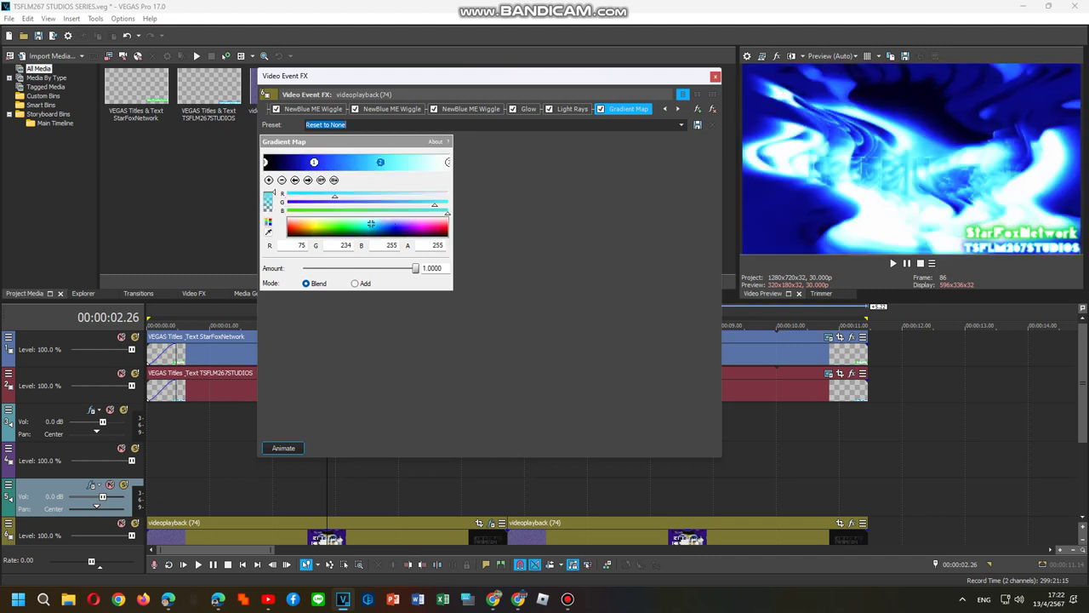
# Step: Name the Gradient Map preset Diamondup V2, and step through the gradient stops from the black end to the white end
pyautogui.write('Diamond')
pyautogui.click(265, 162)
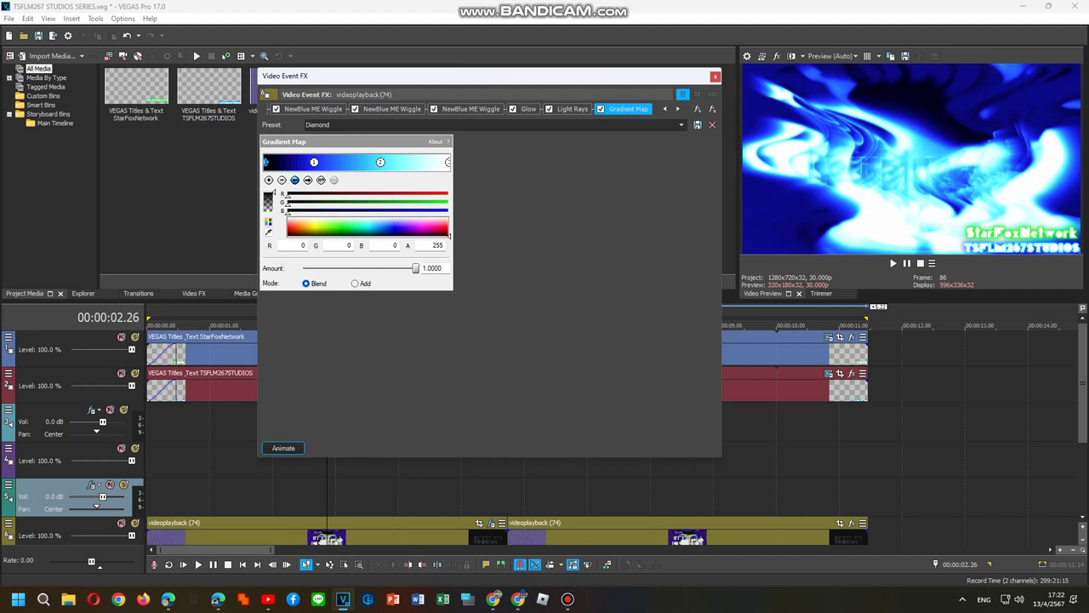
pyautogui.click(308, 180)
pyautogui.click(308, 180)
pyautogui.click(308, 181)
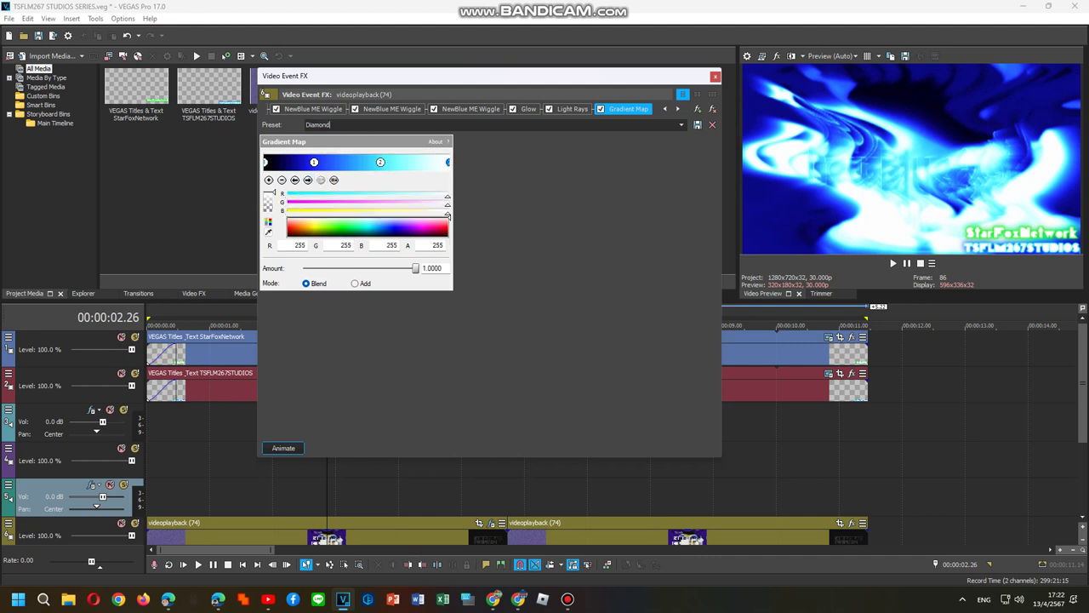
pyautogui.write('up V2')
# Step: Save the clip's whole effect chain as a plug-in package named Diamondup V2 in the Filter Packages folder
pyautogui.click(698, 109)
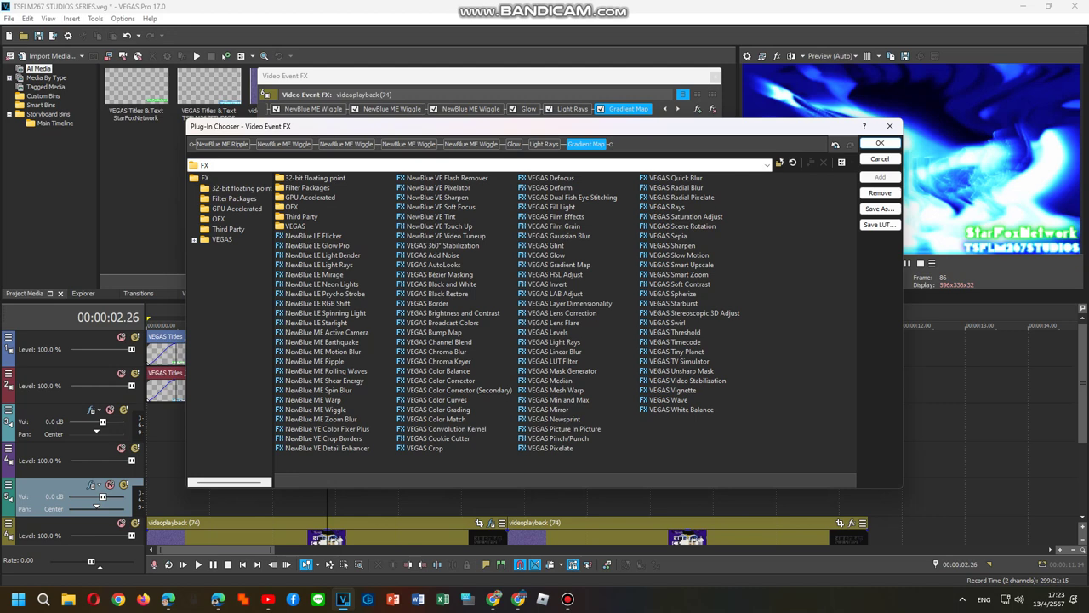
pyautogui.click(233, 198)
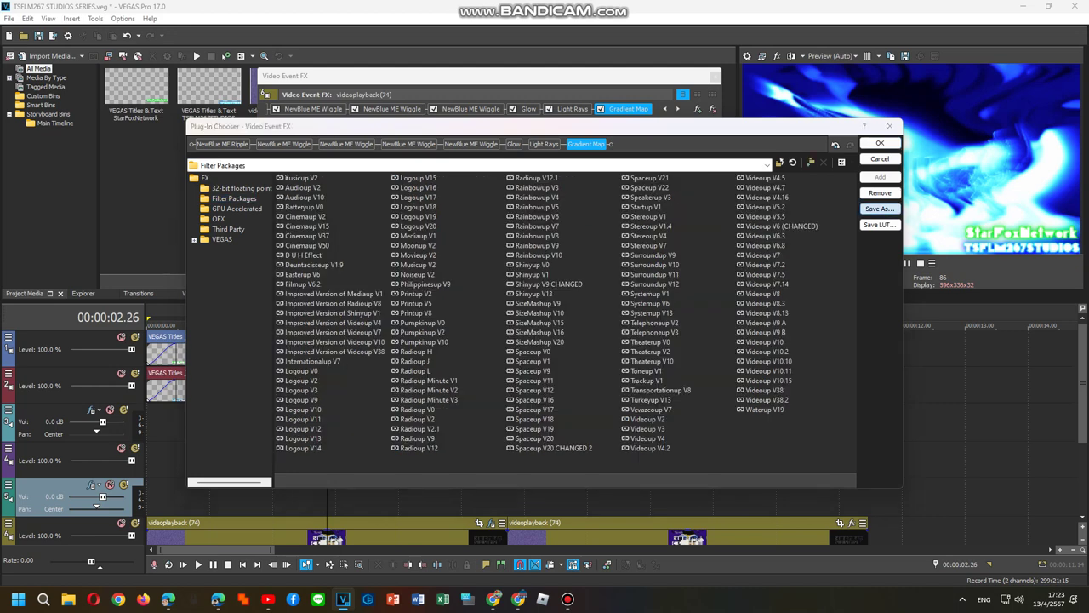
pyautogui.click(880, 209)
pyautogui.write('Diam')
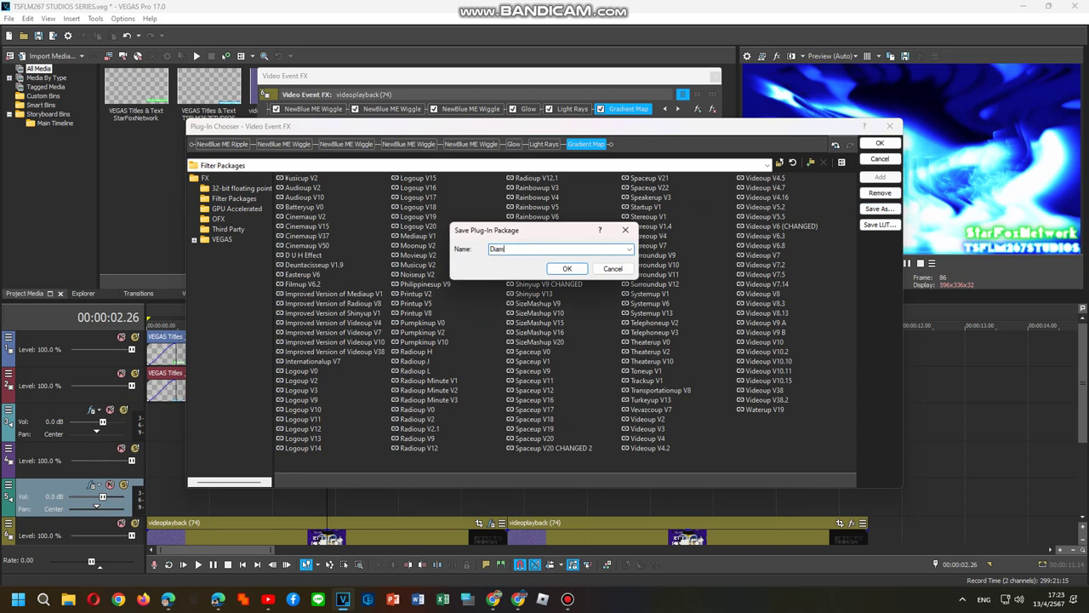
pyautogui.write('ons')
pyautogui.press('BackSpace')
pyautogui.write('dup V2')
pyautogui.click(568, 269)
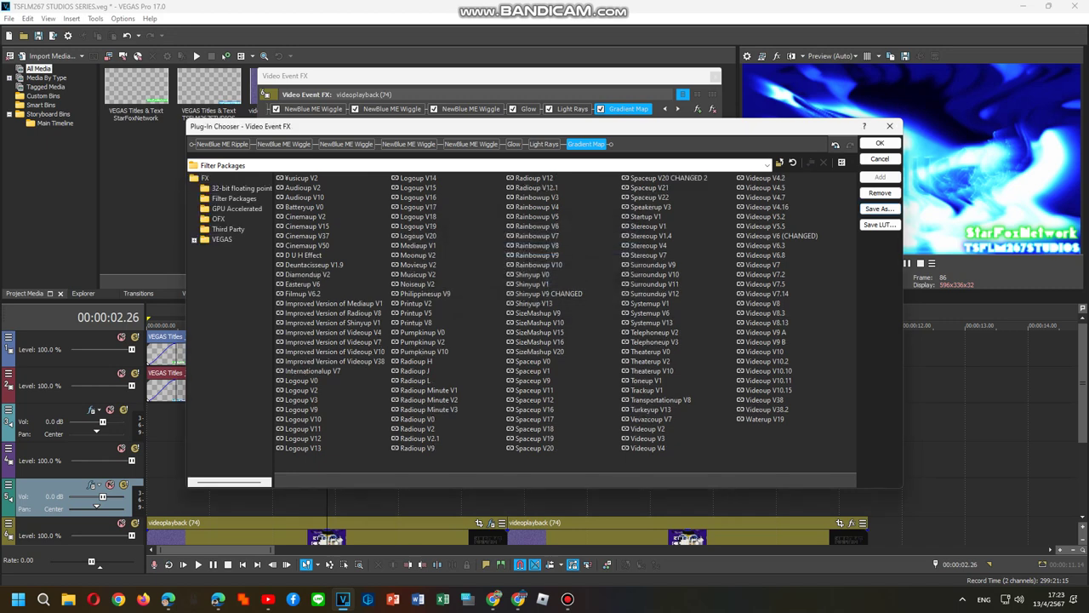
pyautogui.click(880, 143)
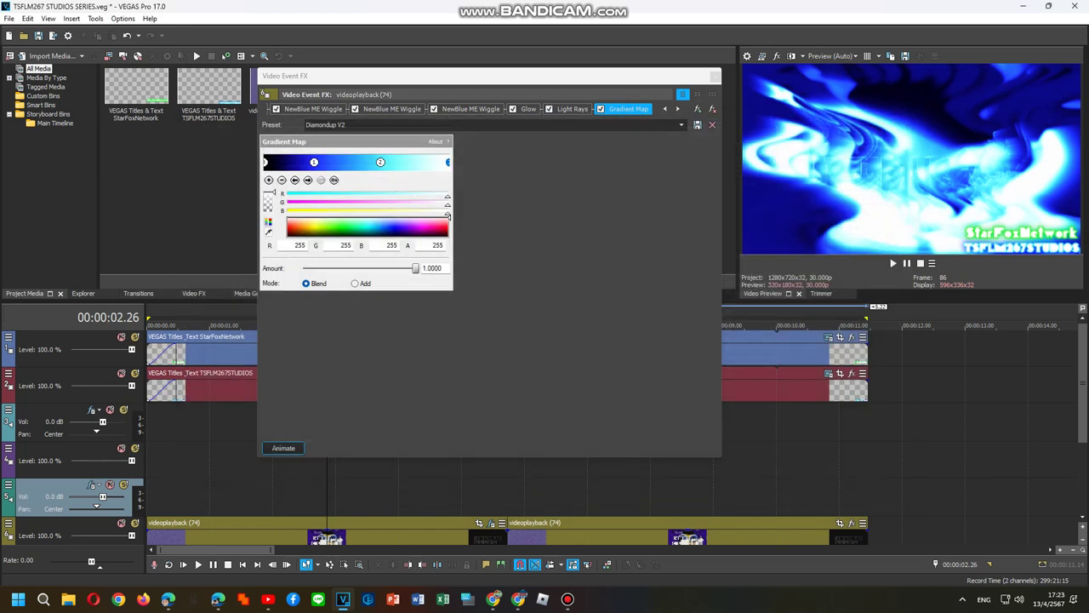
pyautogui.click(568, 599)
pyautogui.click(568, 599)
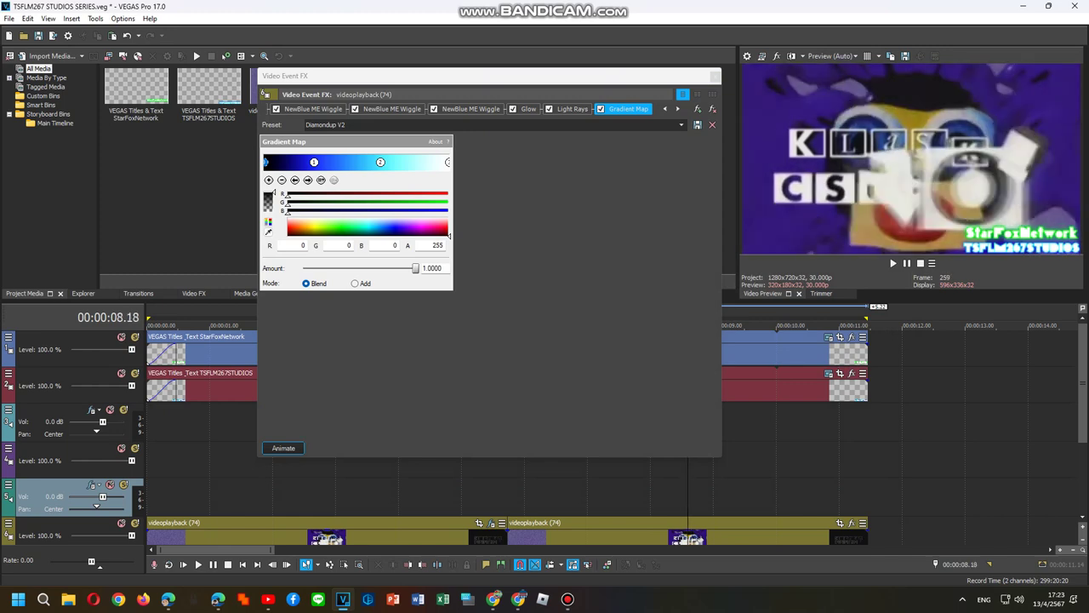
# Step: Add four NewBlue ME Wiggle effects, VEGAS Glow and VEGAS Gradient Map to the second videoplayback (74) clip
pyautogui.scroll(-2, 766, 476)
pyautogui.rightClick(816, 464)
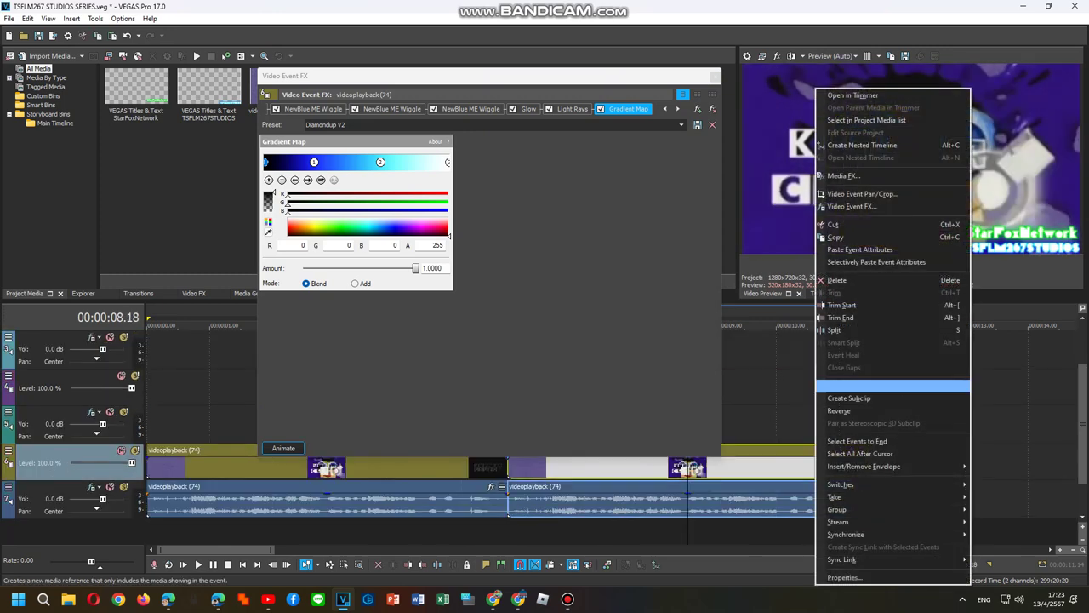
pyautogui.click(851, 206)
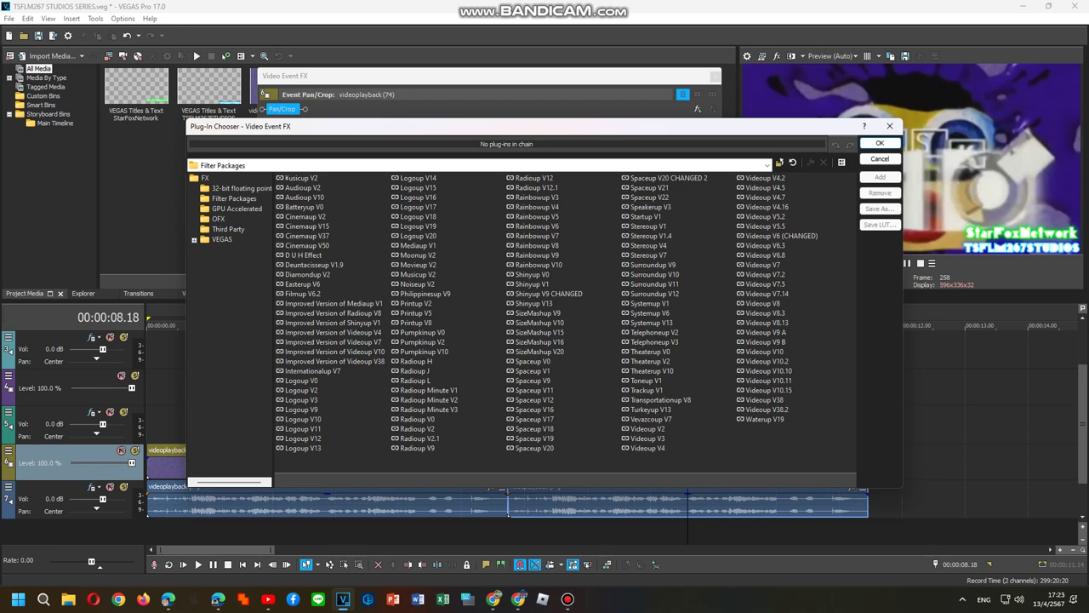
pyautogui.click(205, 178)
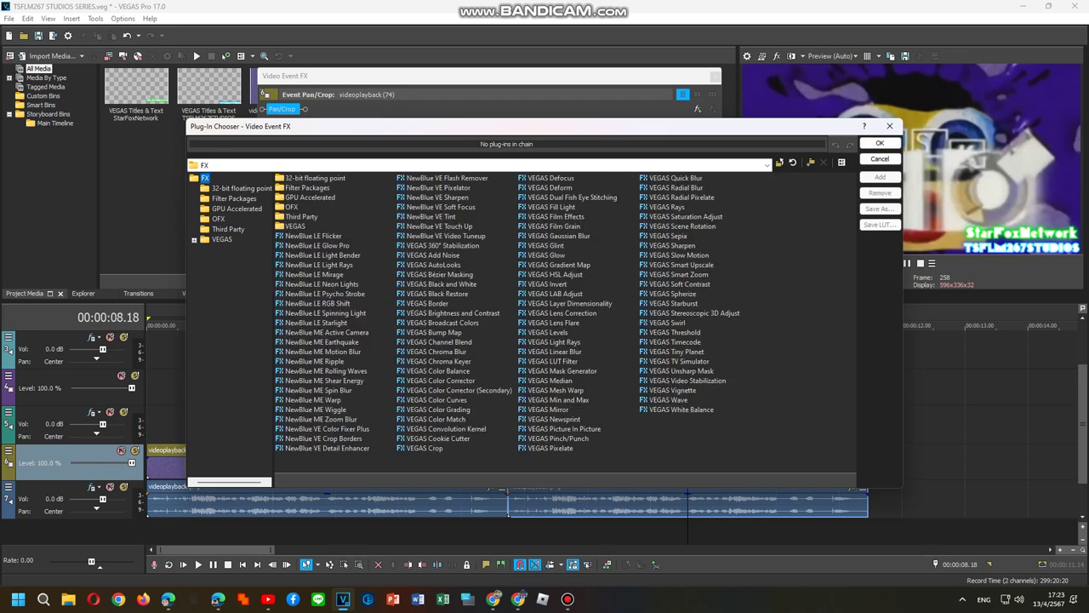
pyautogui.doubleClick(316, 410)
pyautogui.doubleClick(316, 410)
pyautogui.doubleClick(316, 409)
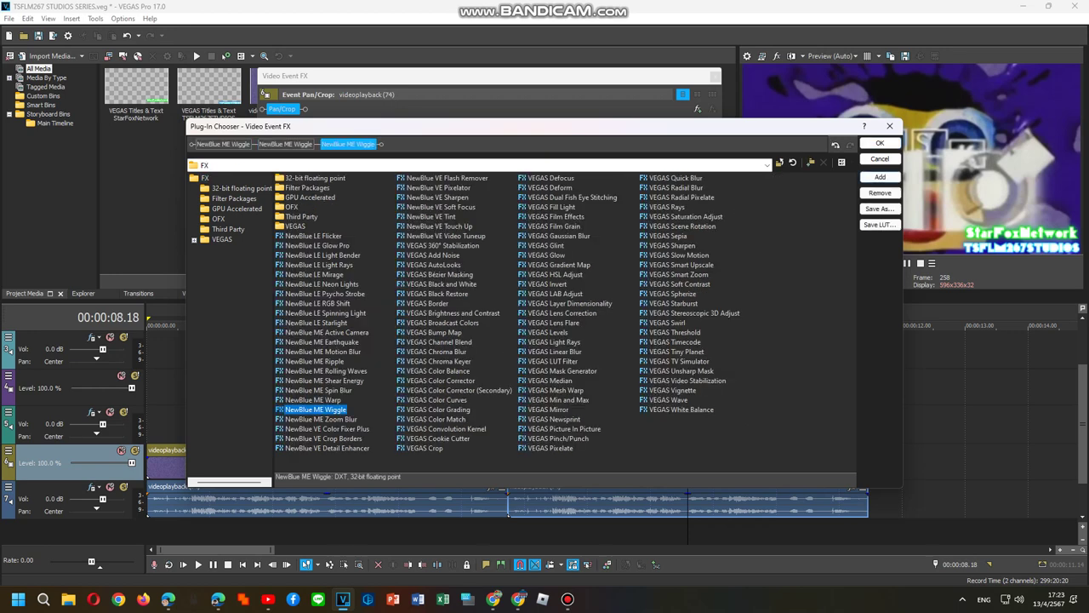
pyautogui.doubleClick(315, 409)
pyautogui.doubleClick(557, 265)
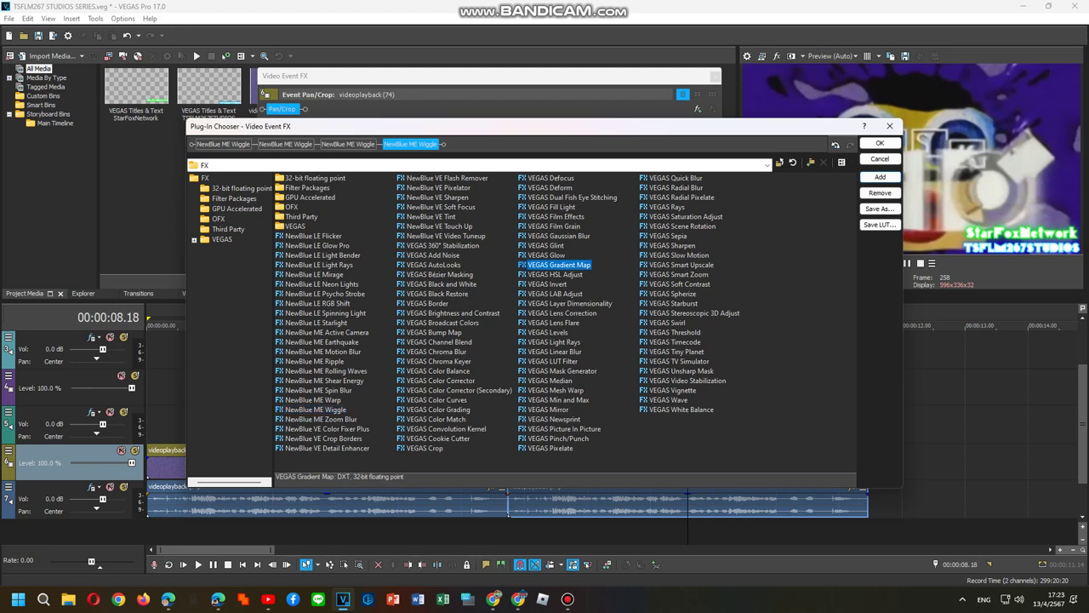
pyautogui.doubleClick(546, 254)
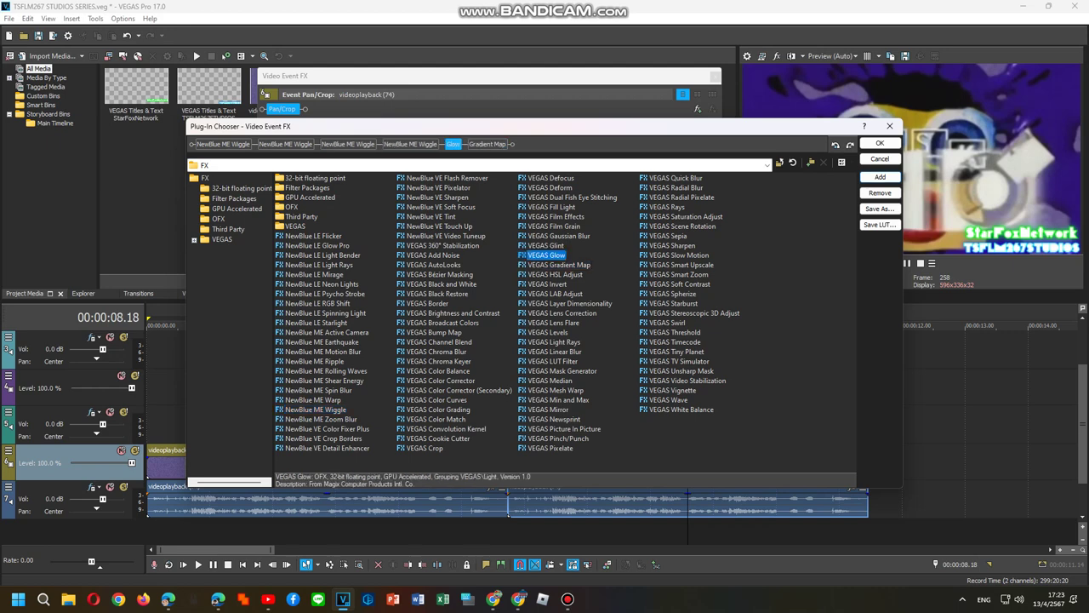
pyautogui.click(880, 143)
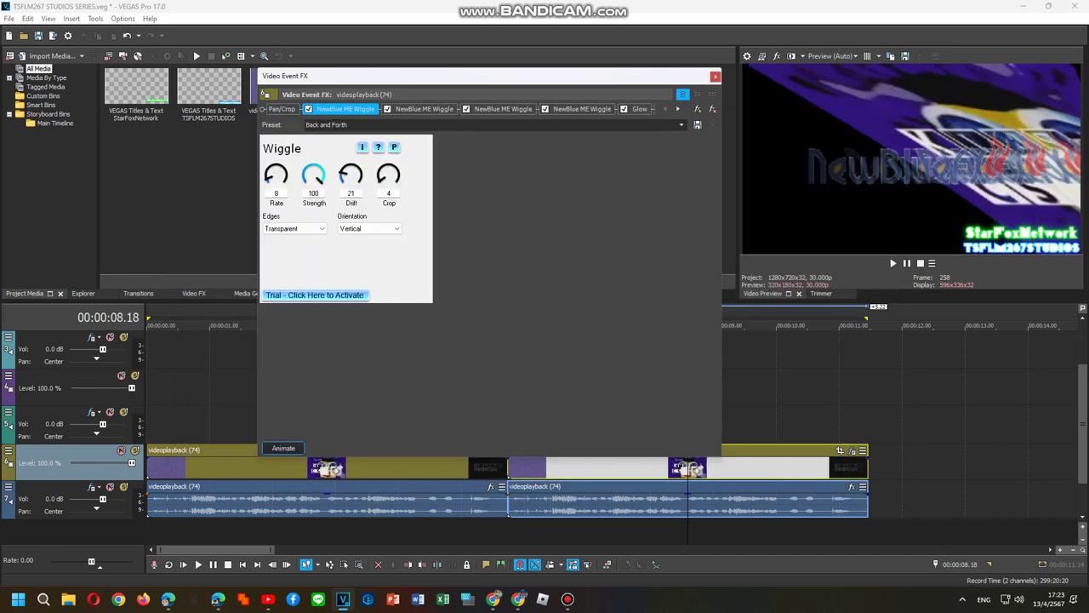
# Step: Try Reset To None on the second clip's first Wiggle effect, and replace it with the Toneup V1 B preset
pyautogui.click(682, 125)
pyautogui.click(544, 195)
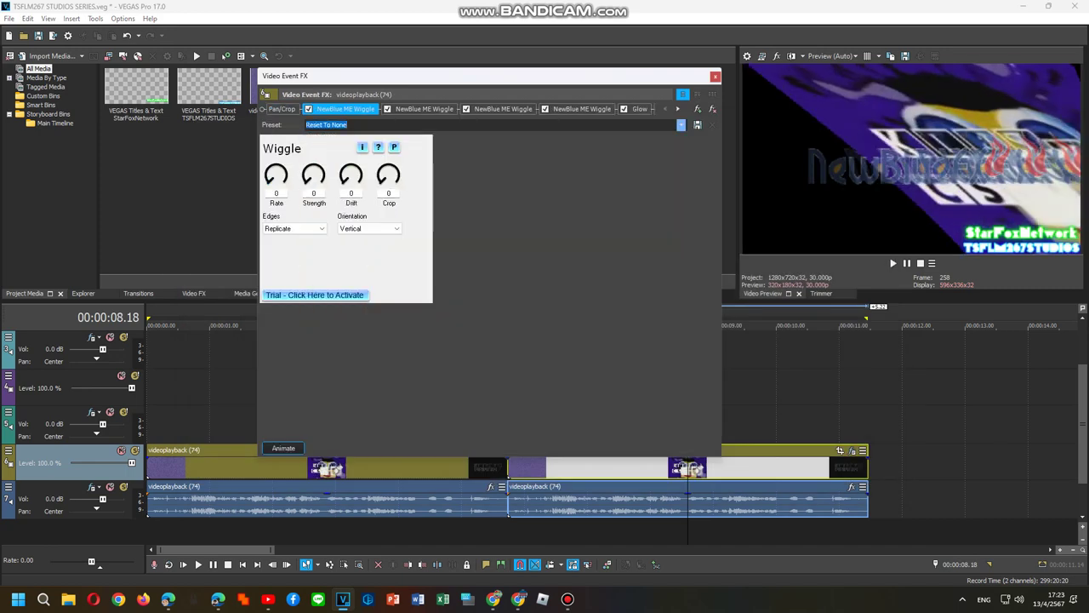
pyautogui.click(682, 124)
pyautogui.click(340, 253)
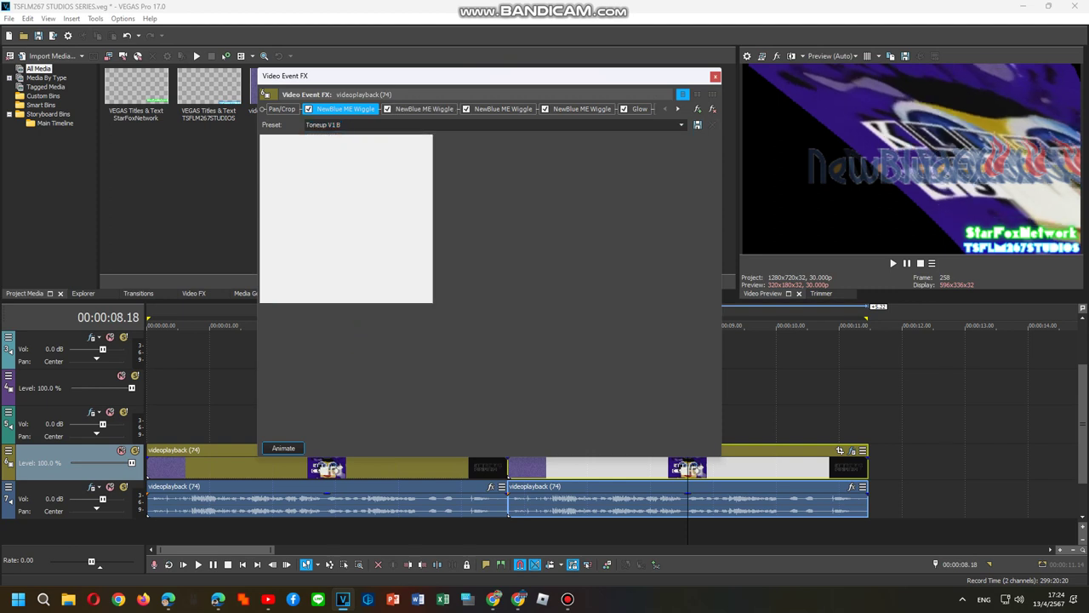
# Step: Try Videoup V4, Toneup V1 A, Theaterup V2 B and Radioup V12.1 A on the second Wiggle effect, and settle on Mediaup V1 A
pyautogui.click(425, 108)
pyautogui.click(682, 124)
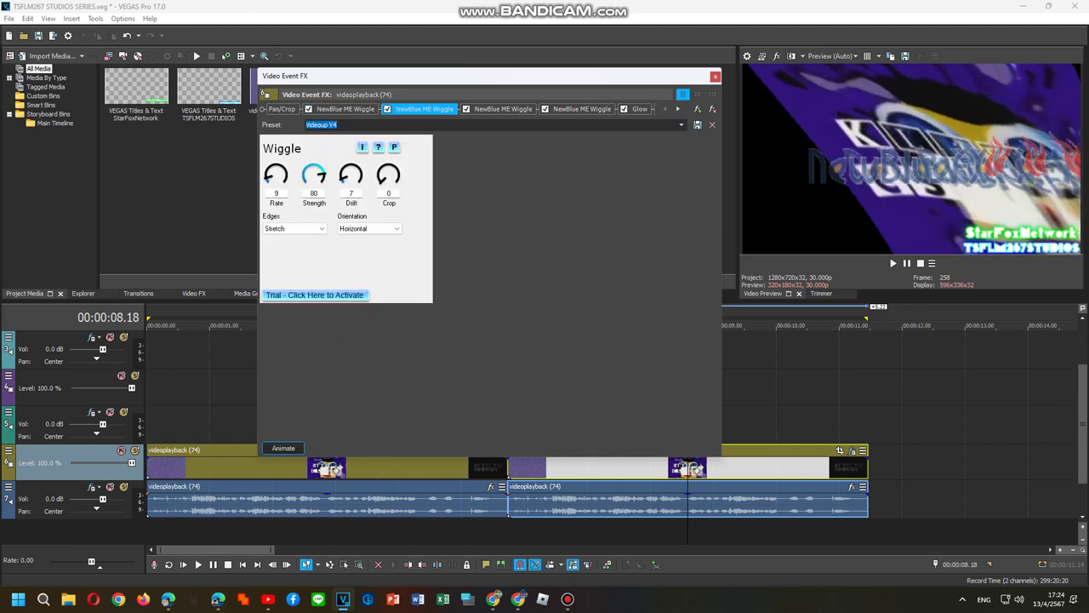
pyautogui.click(681, 126)
pyautogui.click(630, 323)
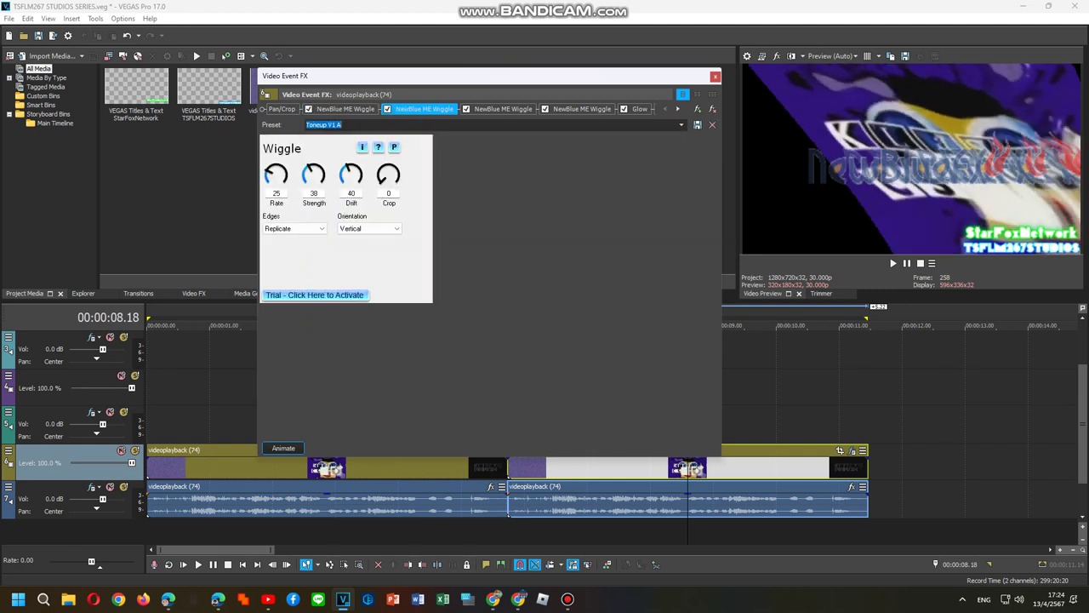
pyautogui.click(682, 126)
pyautogui.click(655, 254)
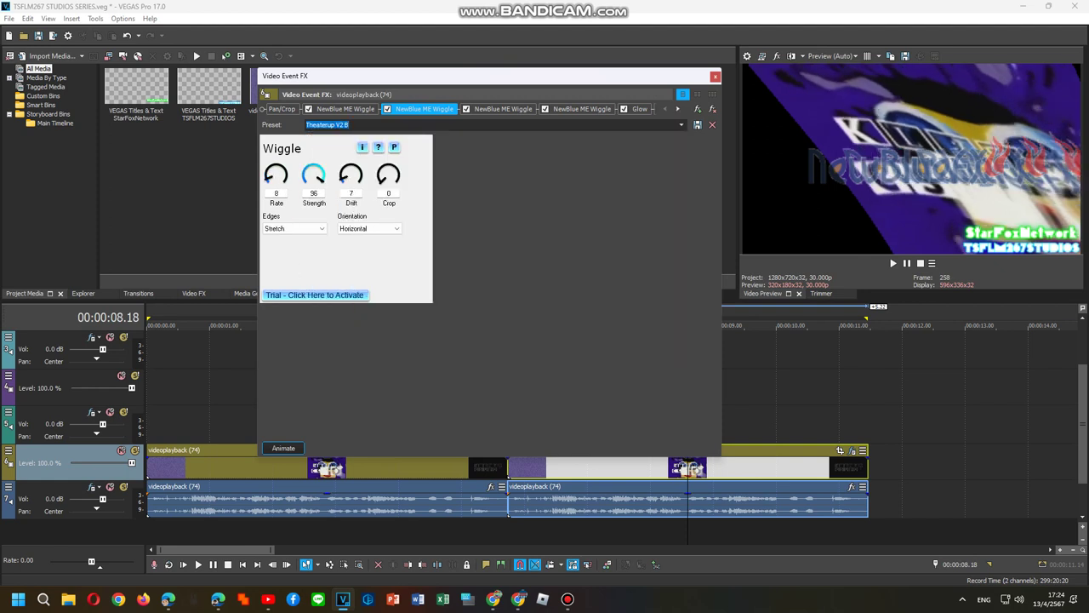
pyautogui.click(682, 126)
pyautogui.click(656, 227)
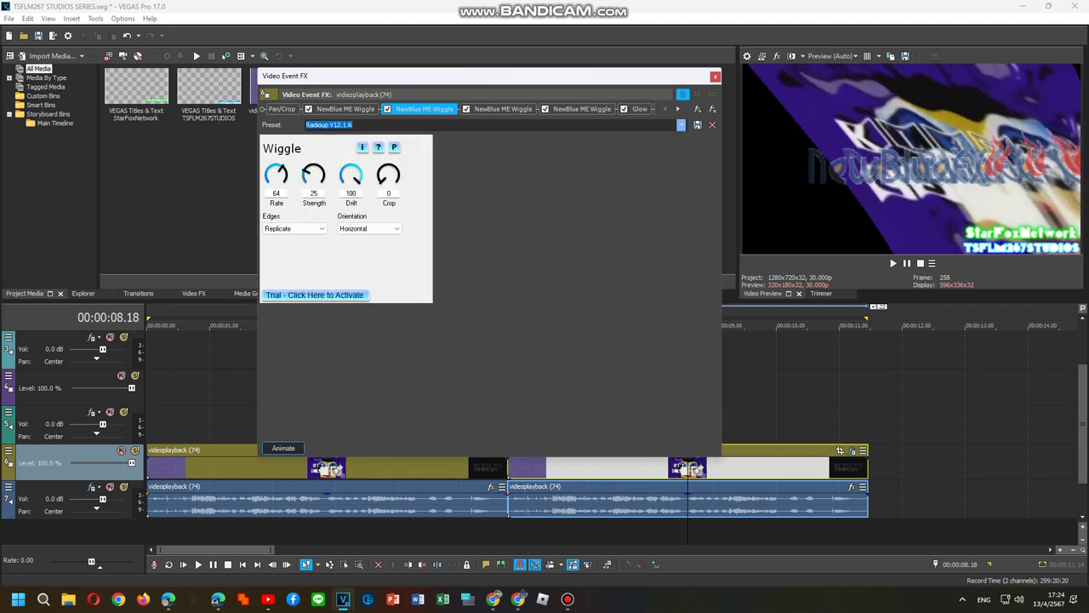
pyautogui.click(681, 126)
pyautogui.click(655, 179)
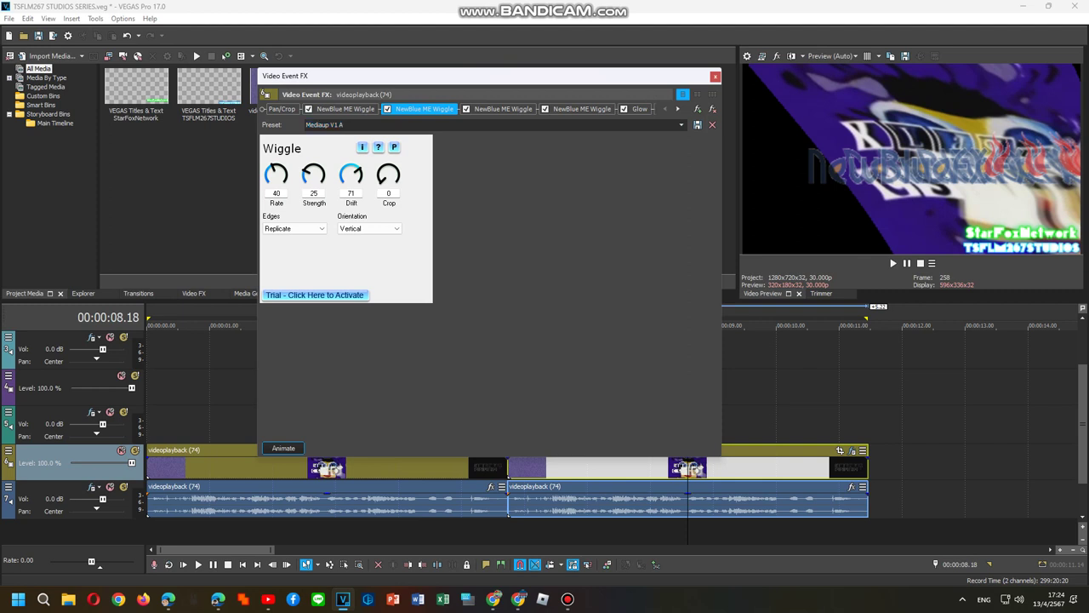
# Step: Apply the Videoup V6.8 preset to the third Wiggle effect and the Fun House preset to the fourth
pyautogui.click(503, 109)
pyautogui.click(682, 126)
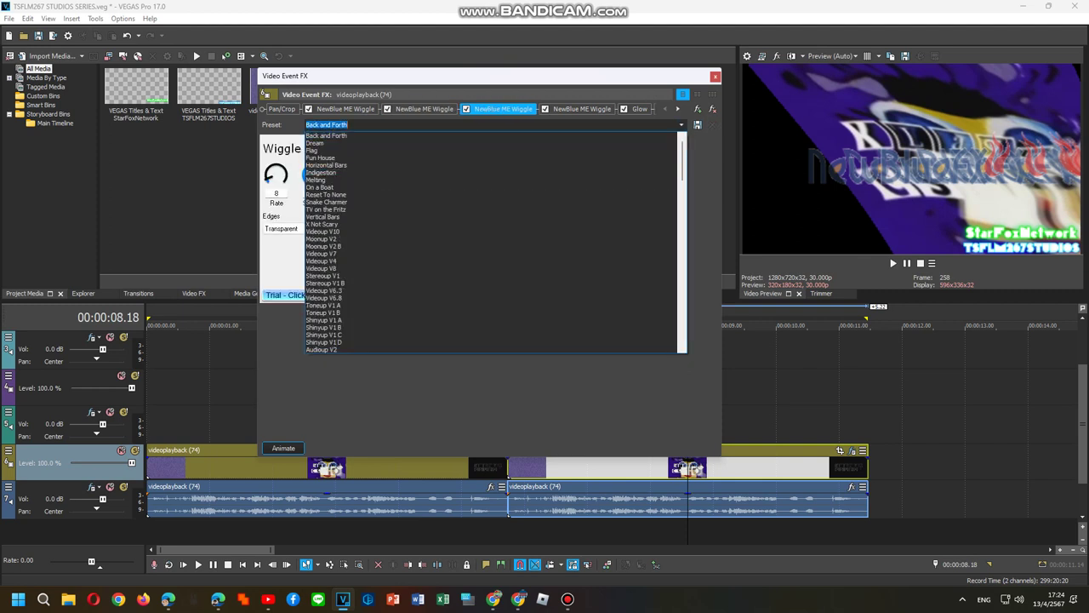
pyautogui.press('Return')
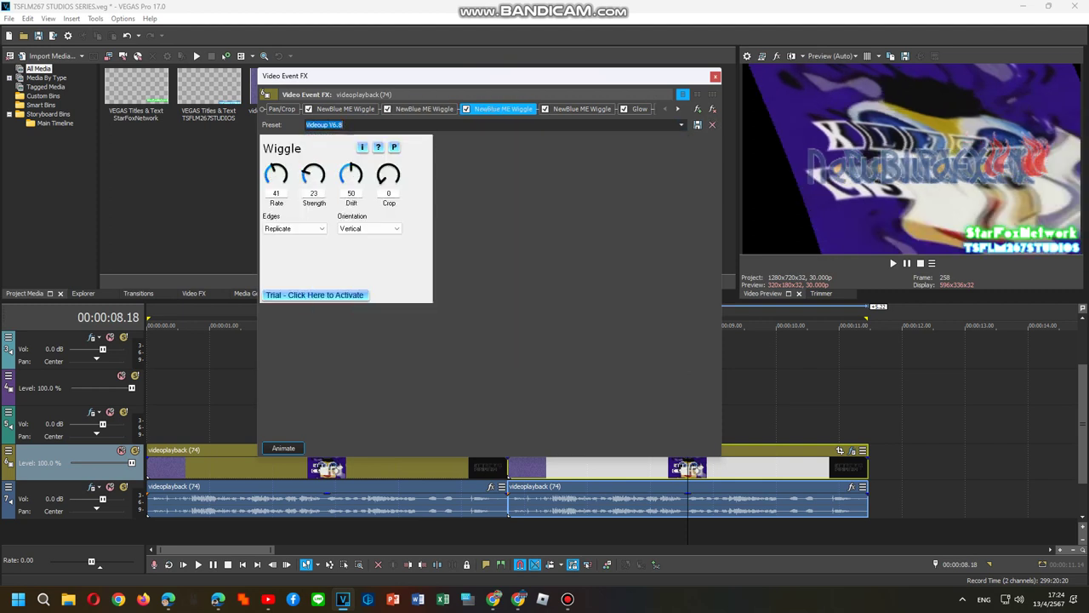
pyautogui.click(583, 109)
pyautogui.click(682, 125)
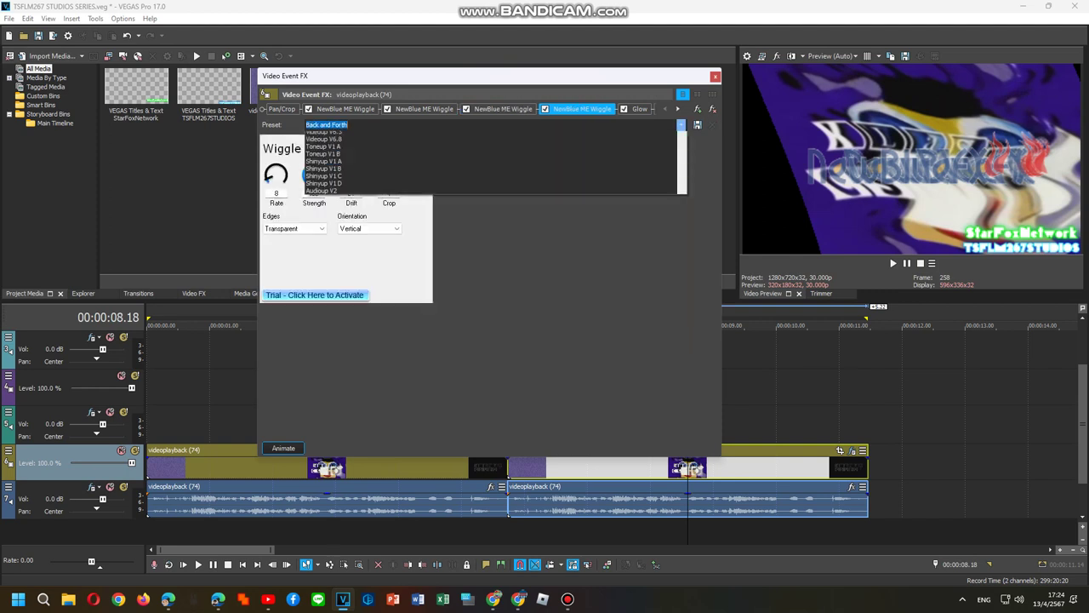
pyautogui.press('Return')
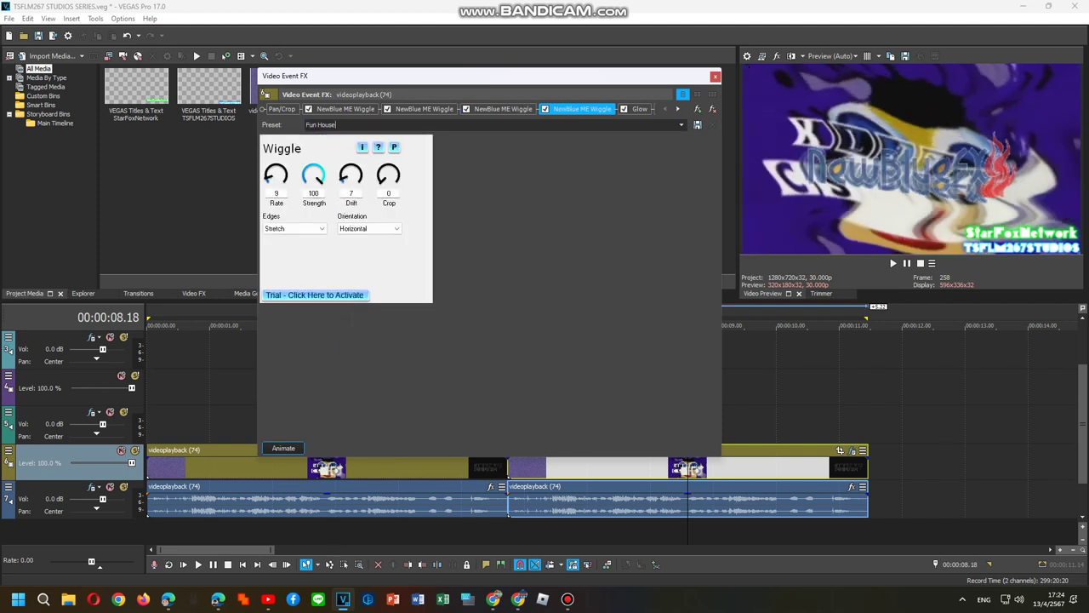
# Step: Apply the White Soft Glow preset to the second clip's Glow effect
pyautogui.click(640, 109)
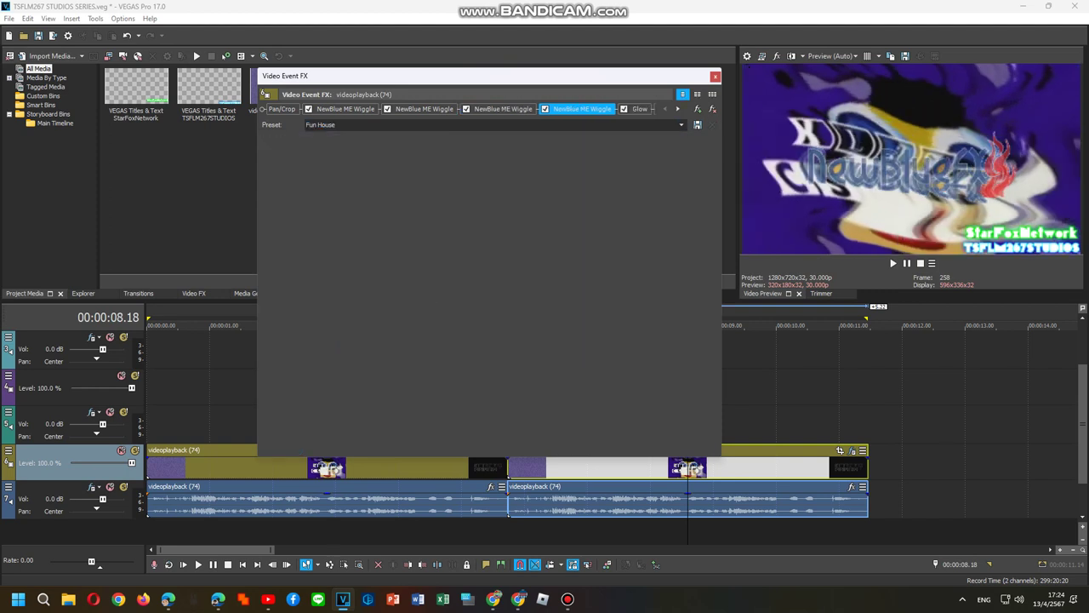
pyautogui.hotkey('alt', 'Down')
pyautogui.press('Return')
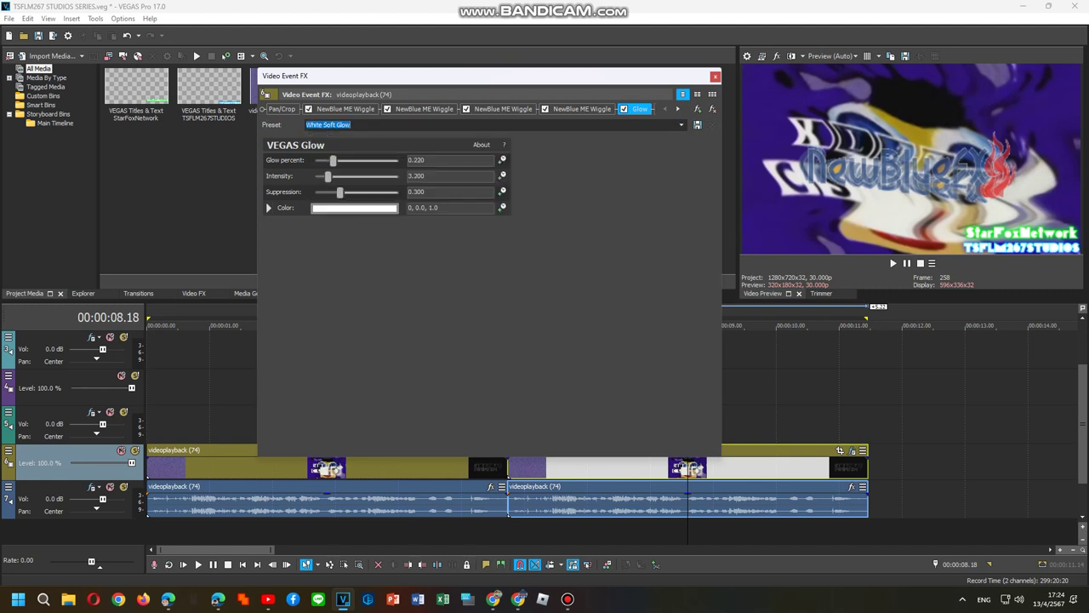
# Step: Make the Gradient Map start in opaque black, and place two middle stops about a quarter and just over halfway along
pyautogui.click(678, 109)
pyautogui.click(644, 109)
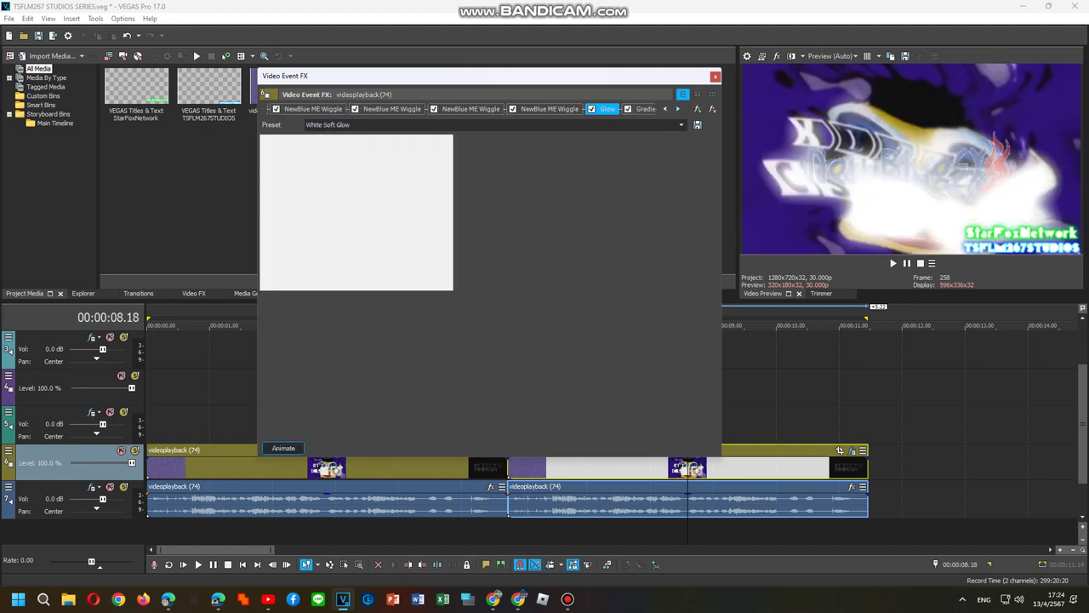
pyautogui.moveTo(272, 211); pyautogui.dragTo(272, 192)
pyautogui.moveTo(357, 162); pyautogui.dragTo(325, 161)
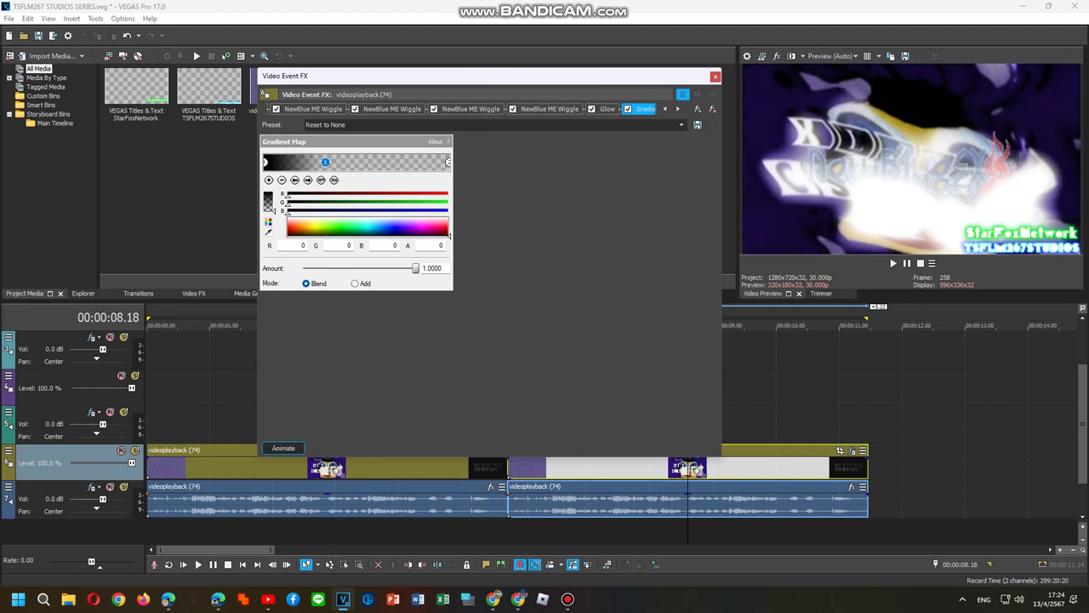
pyautogui.moveTo(449, 161); pyautogui.dragTo(313, 162)
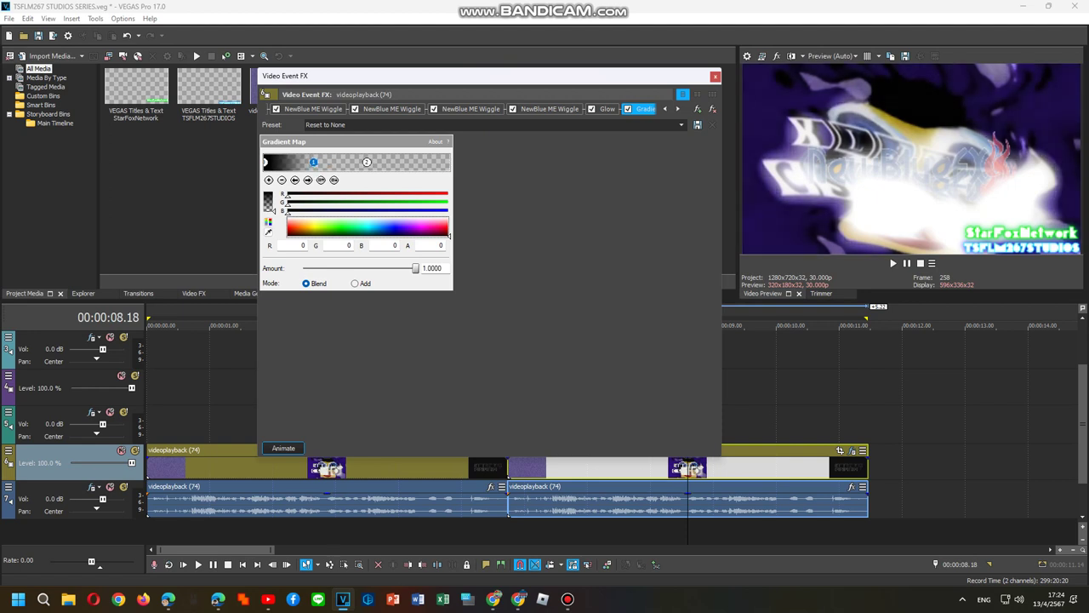
# Step: Make the far end of the Gradient Map opaque white, with a third middle stop about four fifths along
pyautogui.moveTo(389, 162); pyautogui.dragTo(449, 162)
pyautogui.doubleClick(443, 162)
pyautogui.moveTo(450, 236); pyautogui.dragTo(449, 217)
pyautogui.moveTo(273, 211); pyautogui.dragTo(273, 192)
pyautogui.click(412, 162)
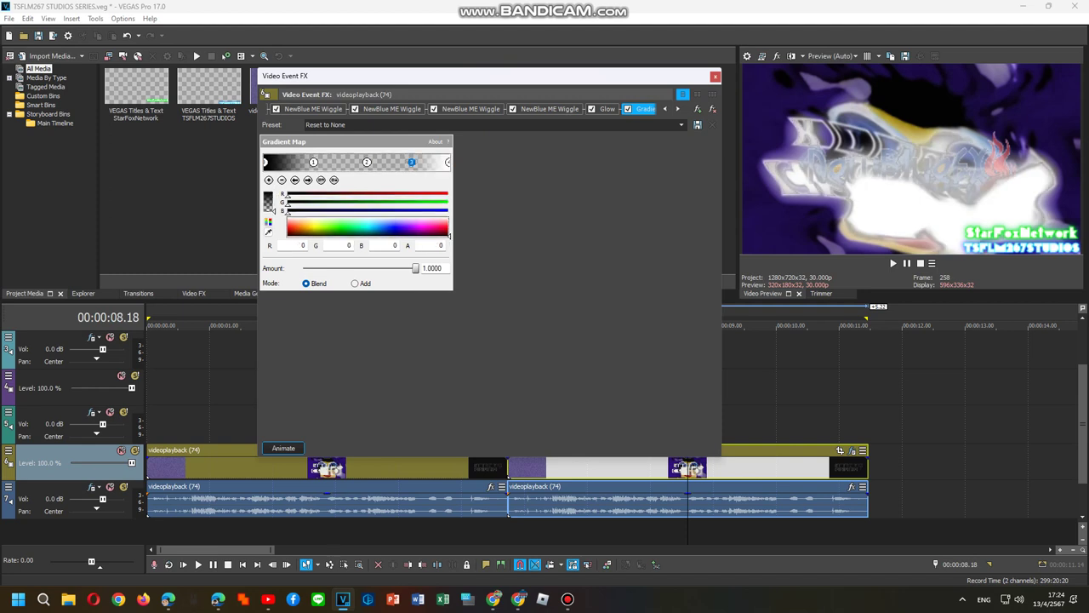
# Step: Colour the Gradient Map's first middle stop opaque dark blue and its second middle stop opaque white
pyautogui.click(367, 161)
pyautogui.click(392, 223)
pyautogui.click(314, 162)
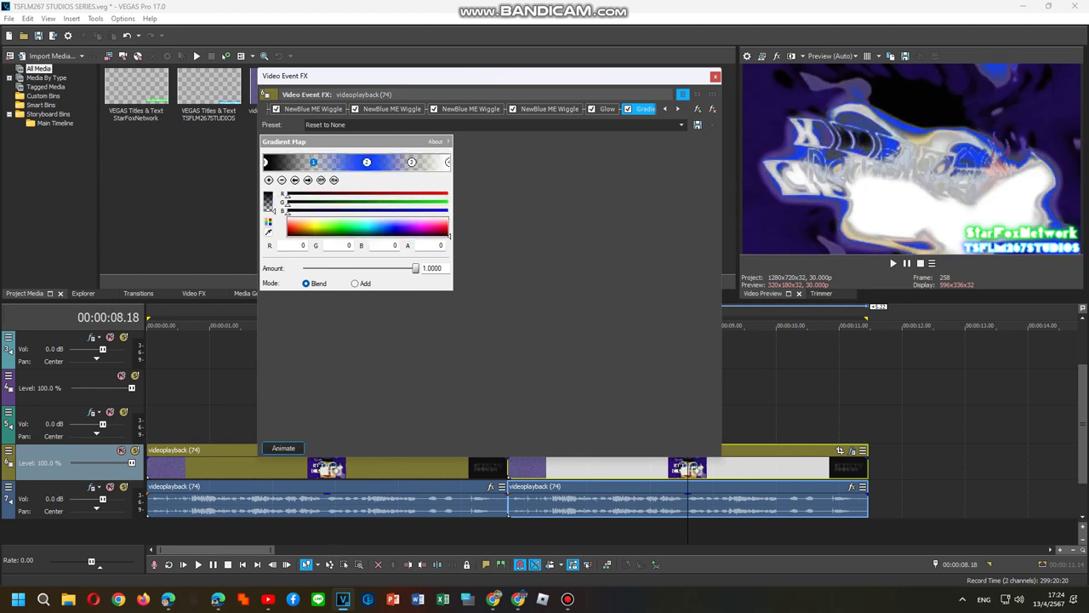
pyautogui.click(367, 224)
pyautogui.moveTo(368, 224); pyautogui.dragTo(448, 217)
pyautogui.click(367, 162)
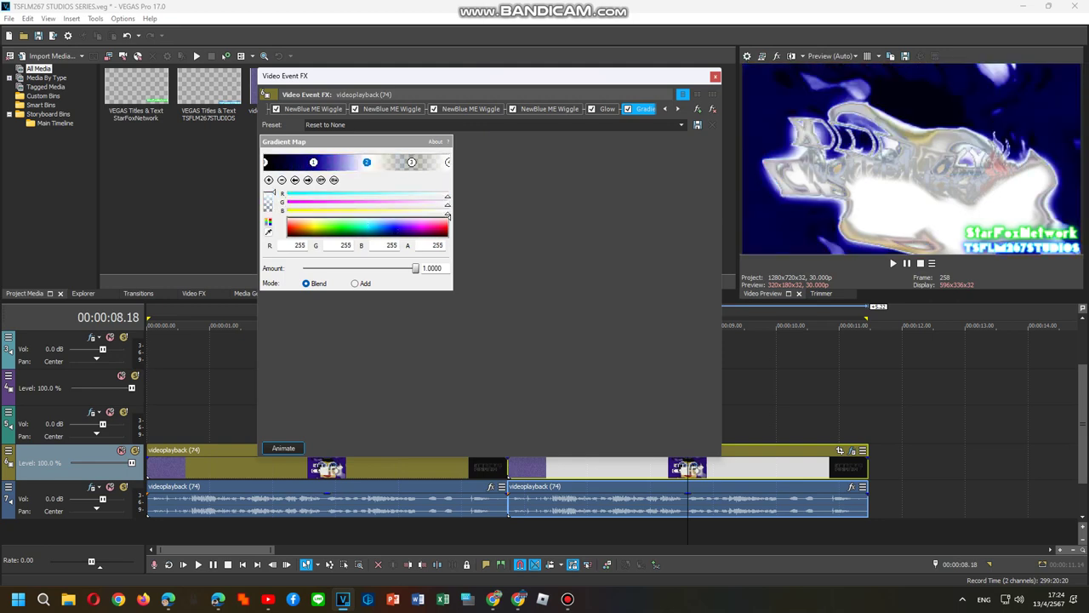
# Step: Colour the Gradient Map's third middle stop opaque cyan (R 0, G 232, B 240) and save the settings as preset Diamondup V4
pyautogui.click(412, 161)
pyautogui.click(369, 226)
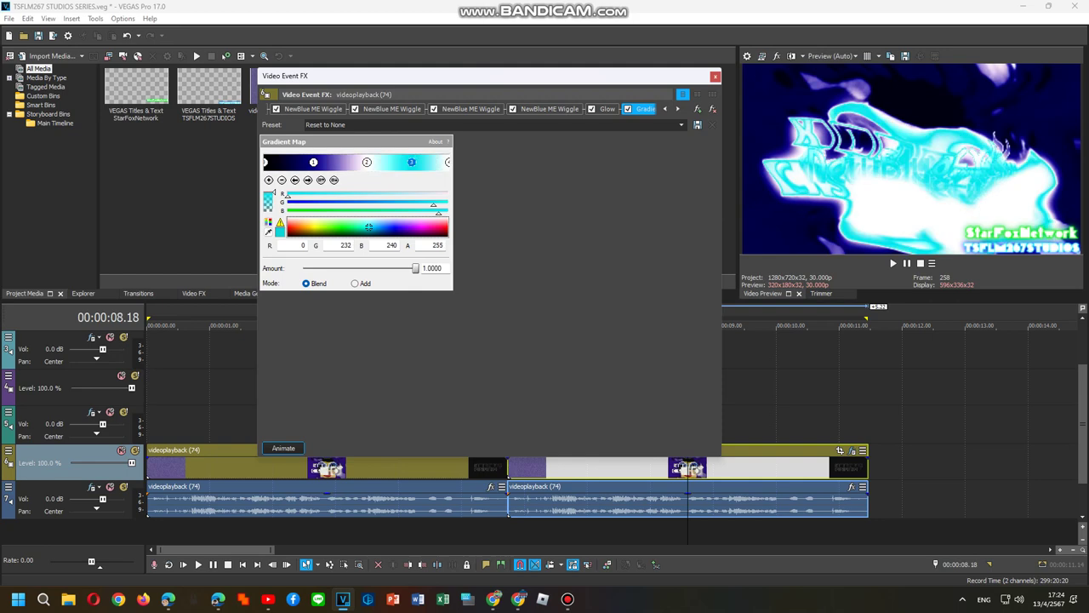
pyautogui.click(326, 125)
pyautogui.write('Diamondup V4')
pyautogui.press('Return')
pyautogui.moveTo(448, 236); pyautogui.dragTo(448, 216)
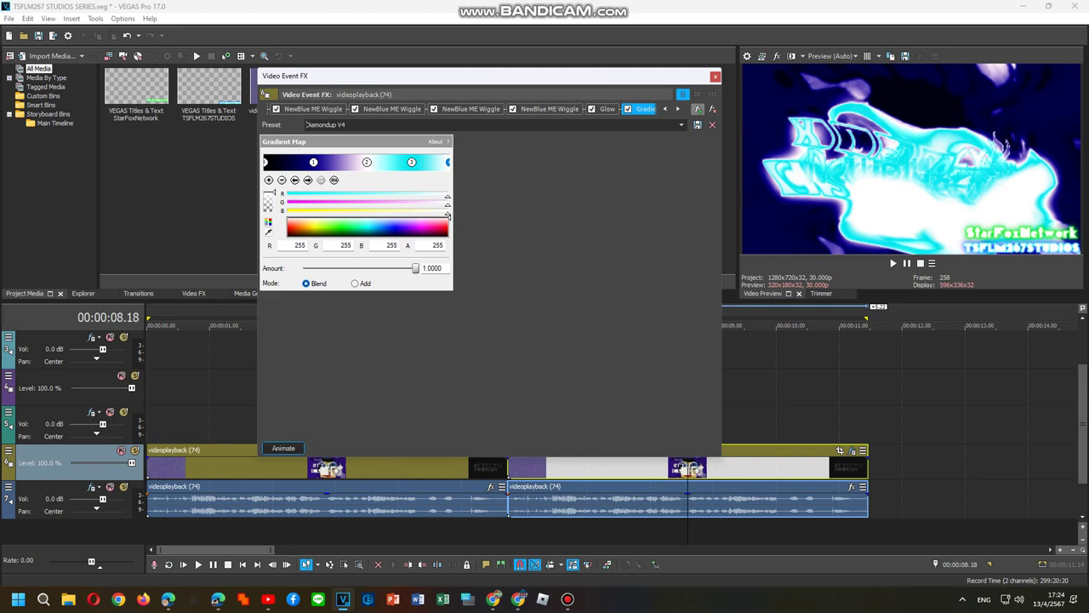
# Step: Save the second video clip's effect chain as a filter package named Diamondup V4, and close the effects window
pyautogui.click(698, 109)
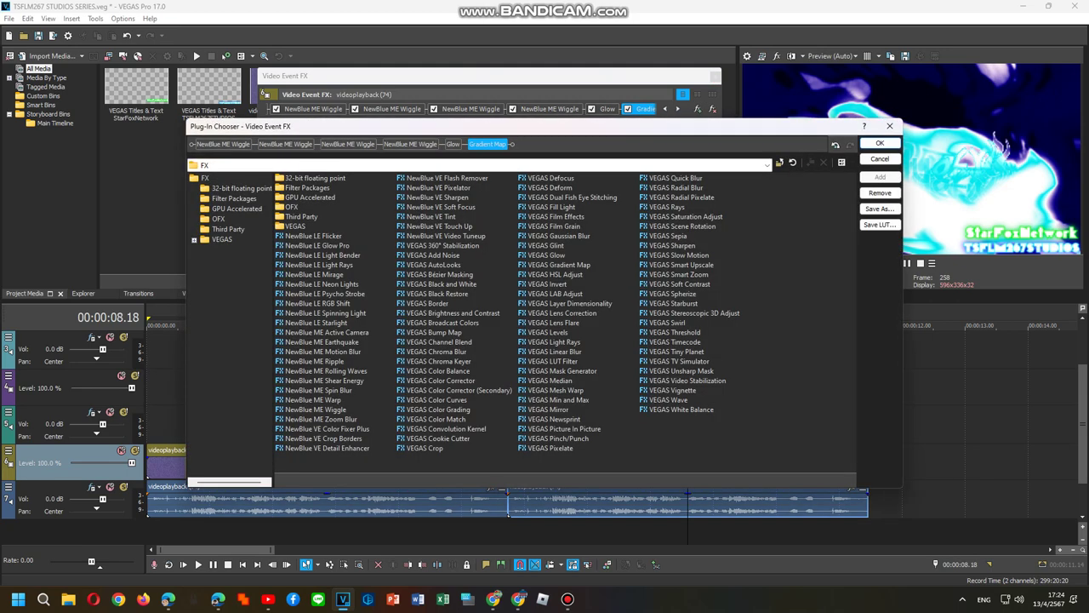
pyautogui.click(234, 199)
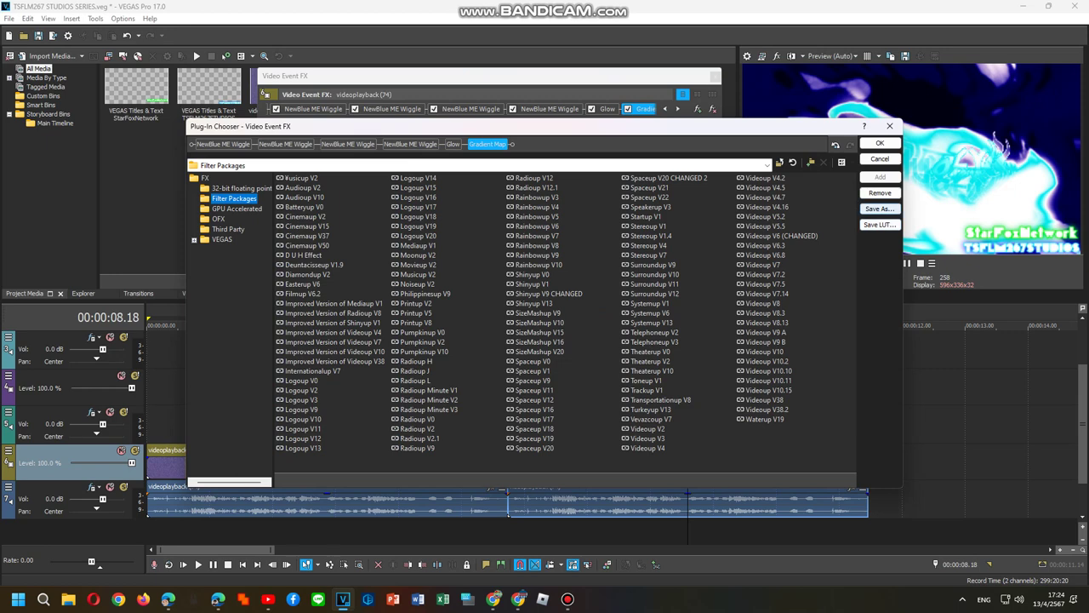
pyautogui.click(881, 208)
pyautogui.write('D')
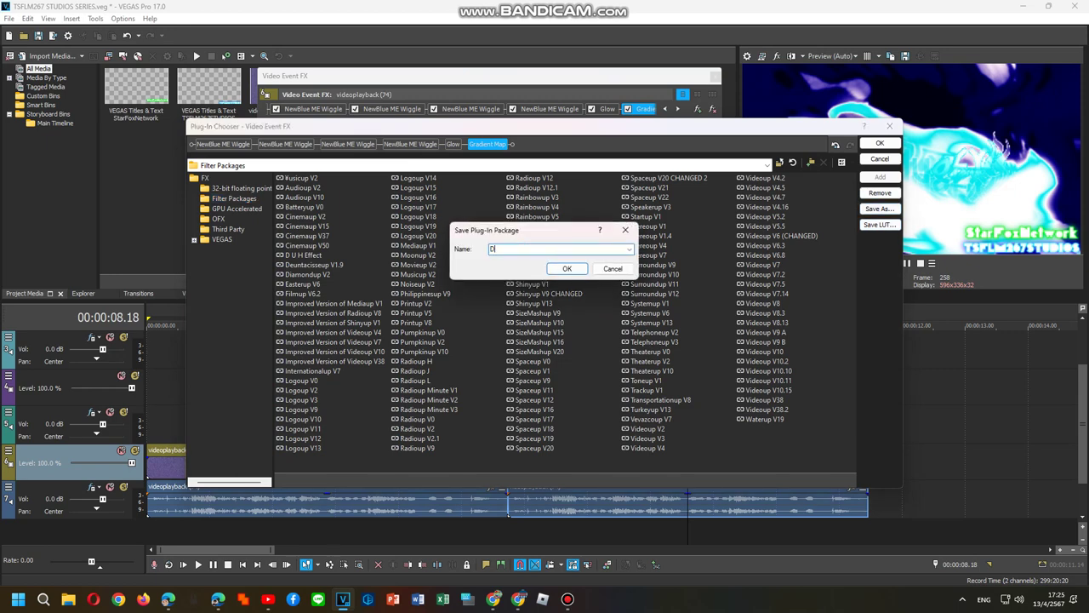
pyautogui.write('iamondup V4')
pyautogui.press('Return')
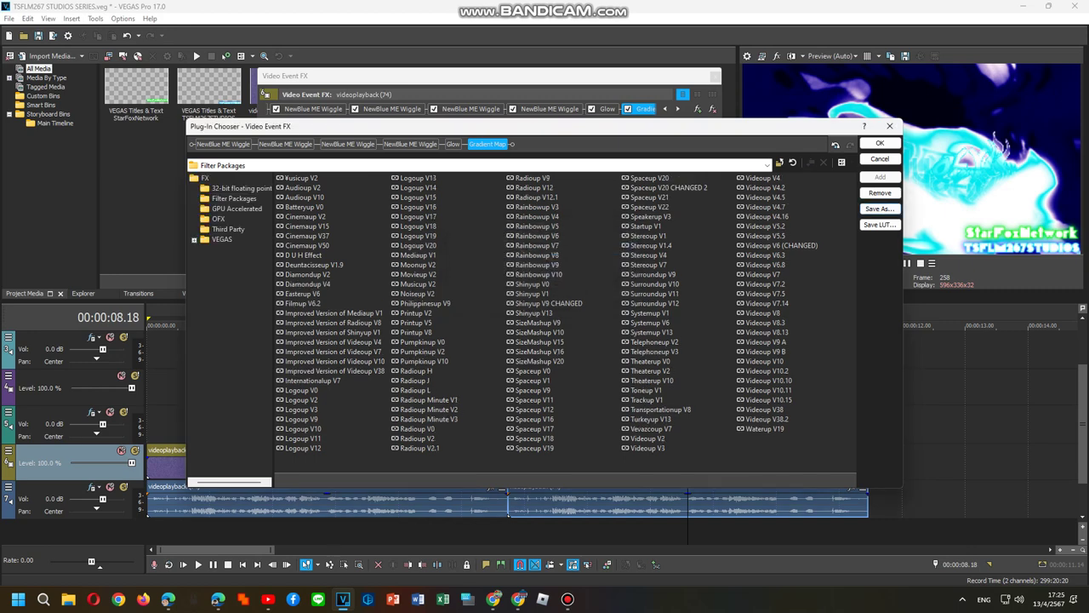
pyautogui.press('Return')
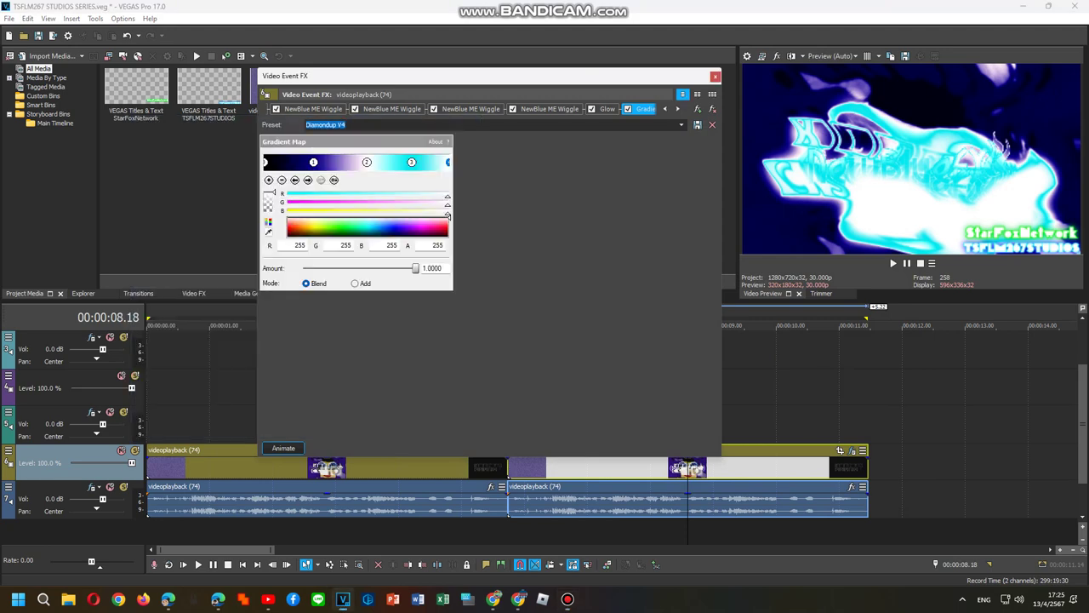
pyautogui.click(716, 77)
# Step: Select the full timeline range and apply the Mediaup V1 package to the first audio clip
pyautogui.doubleClick(562, 351)
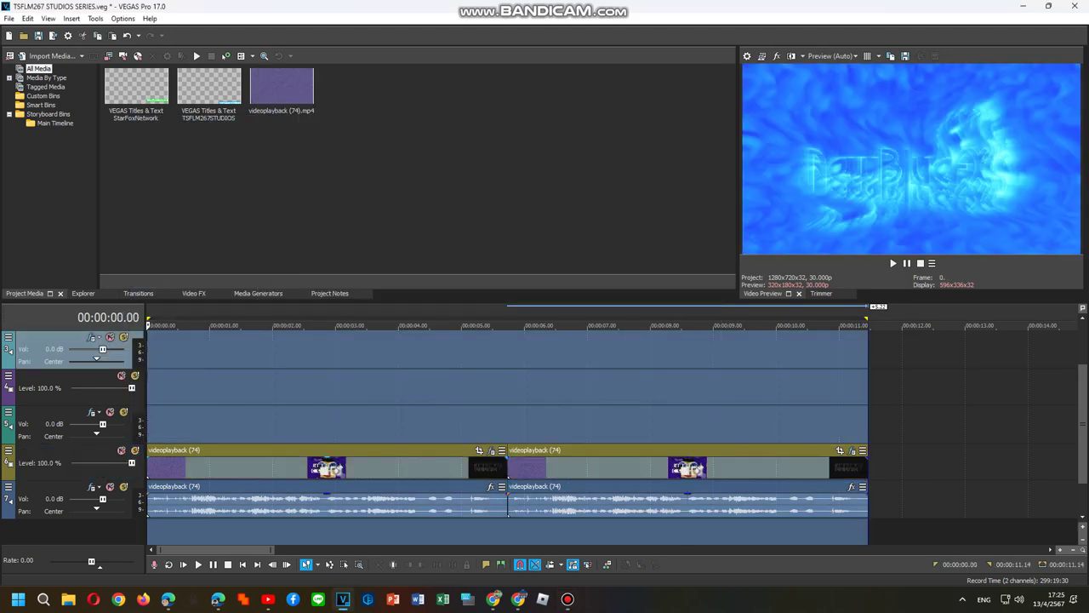
pyautogui.rightClick(466, 502)
pyautogui.click(504, 189)
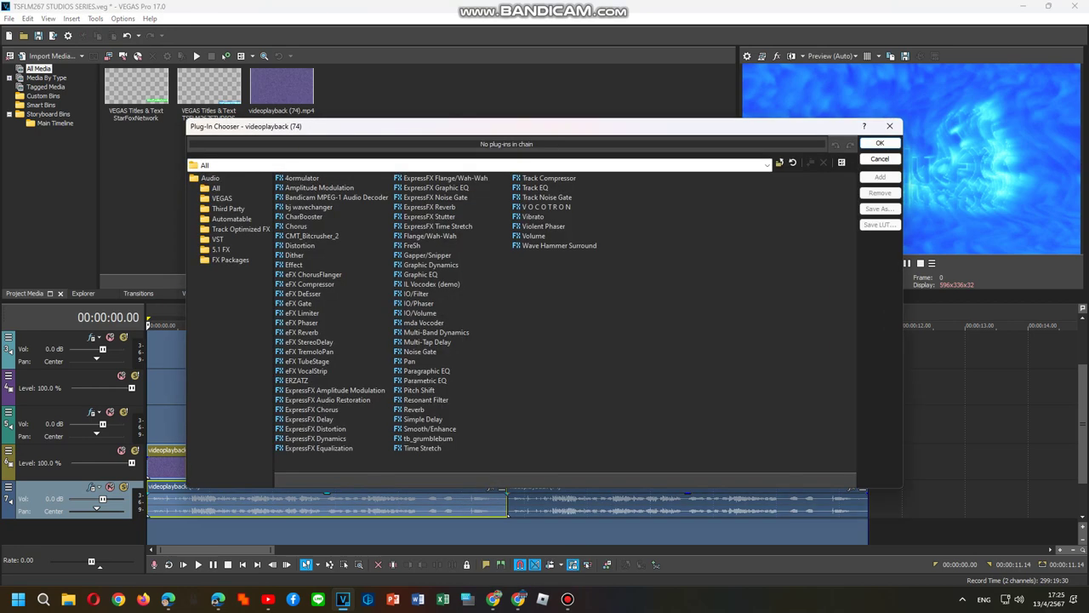
pyautogui.click(231, 260)
pyautogui.click(303, 303)
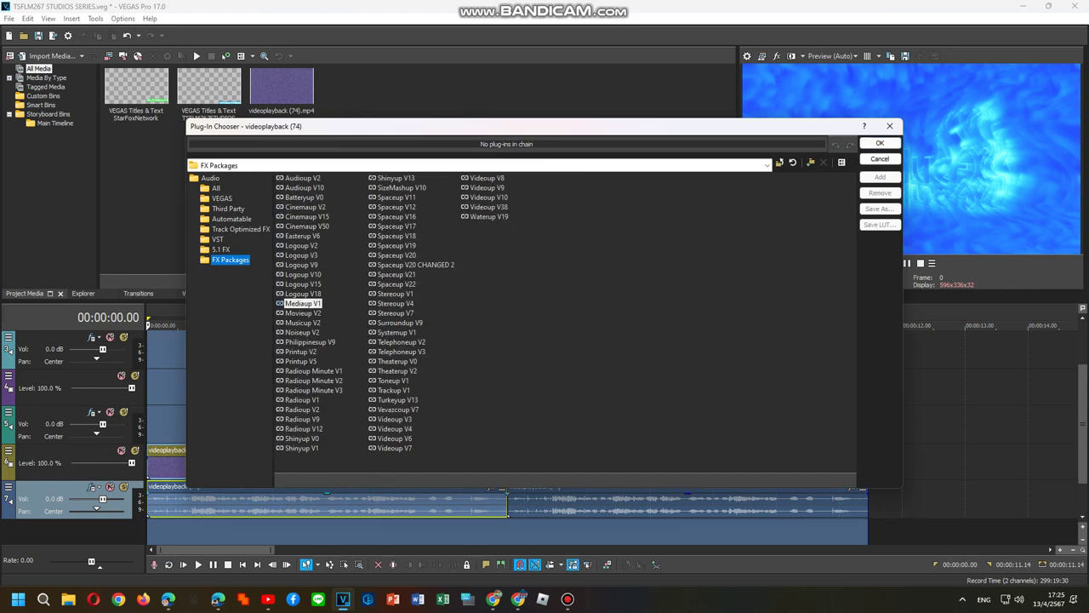
pyautogui.doubleClick(303, 303)
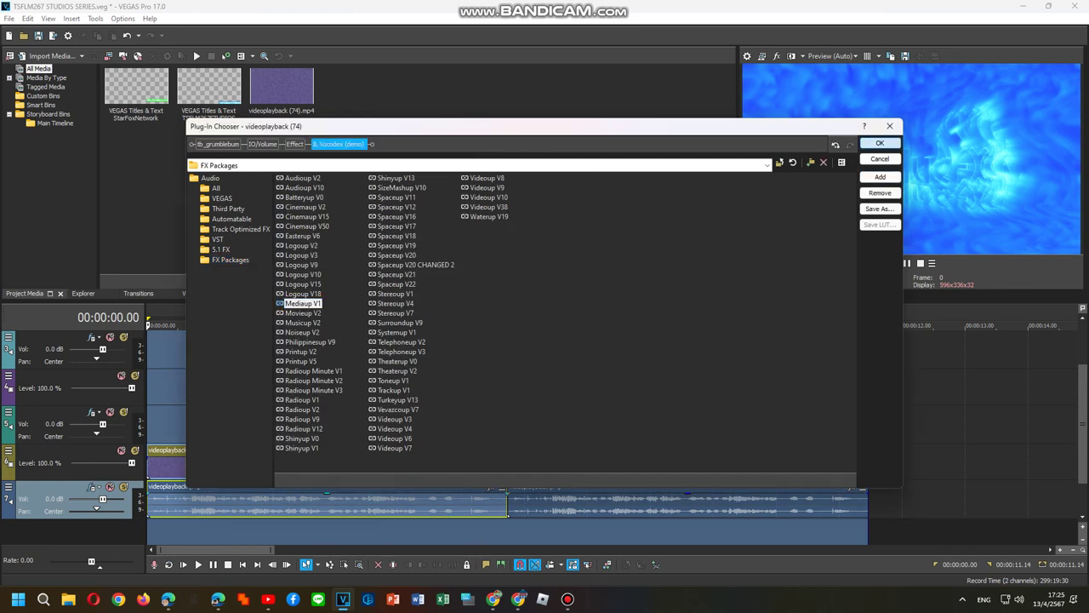
pyautogui.click(881, 143)
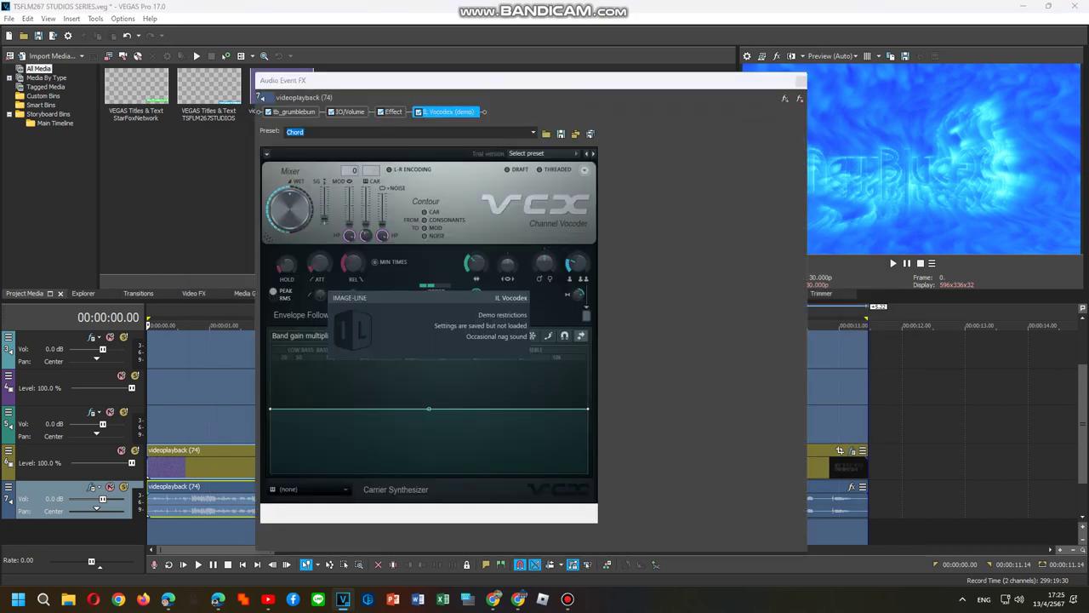
# Step: Set the first audio clip's Vocodex to the Clearer preset, the Phased carrier and the maximum modulator band width multiplier
pyautogui.click(429, 325)
pyautogui.moveTo(476, 264); pyautogui.dragTo(476, 213)
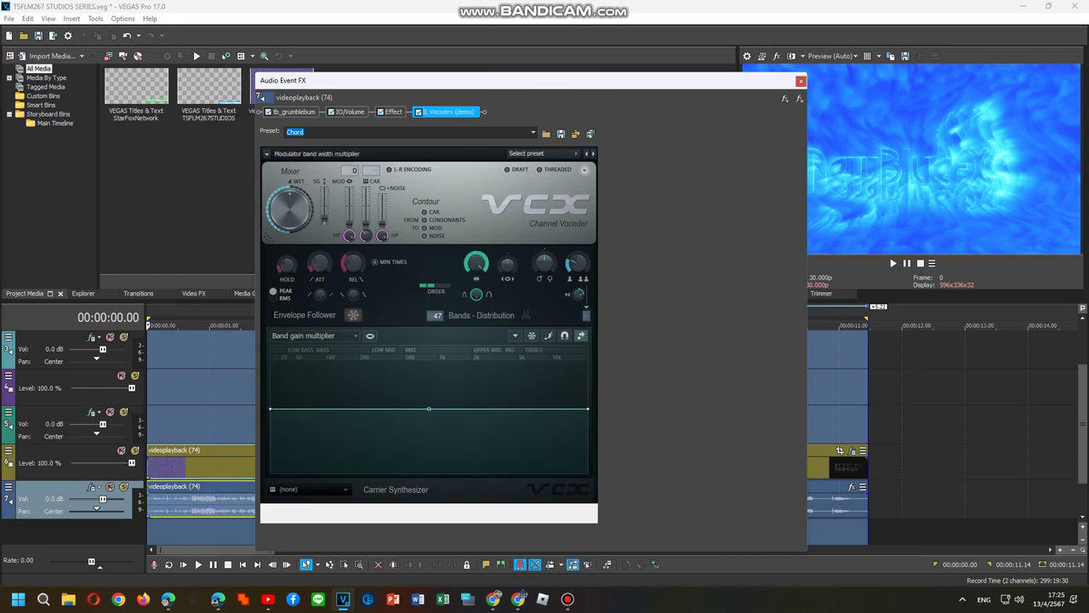
pyautogui.click(543, 154)
pyautogui.click(529, 260)
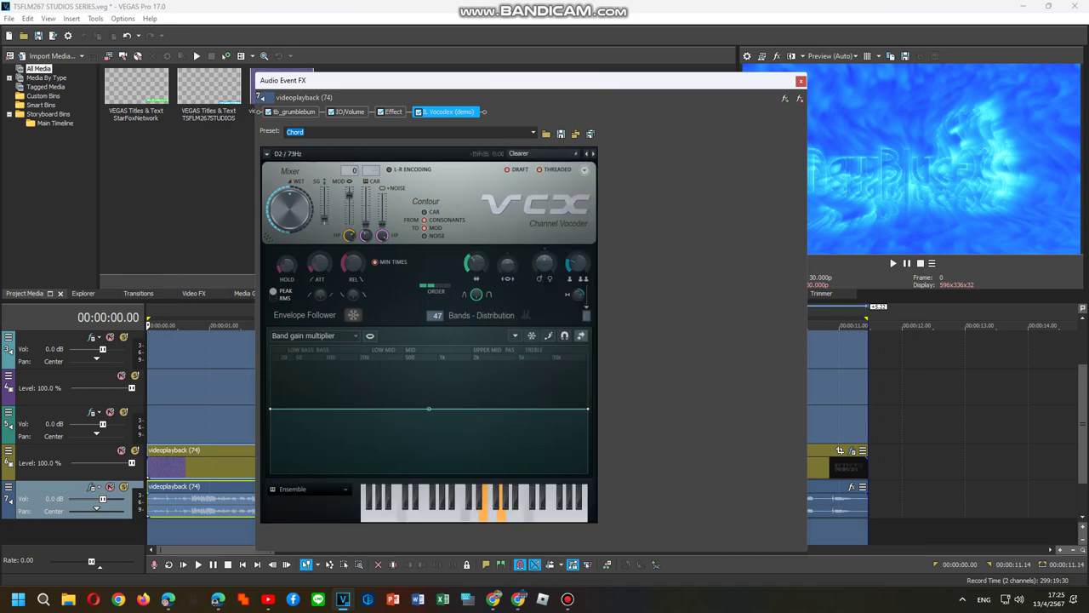
pyautogui.click(328, 489)
pyautogui.click(432, 502)
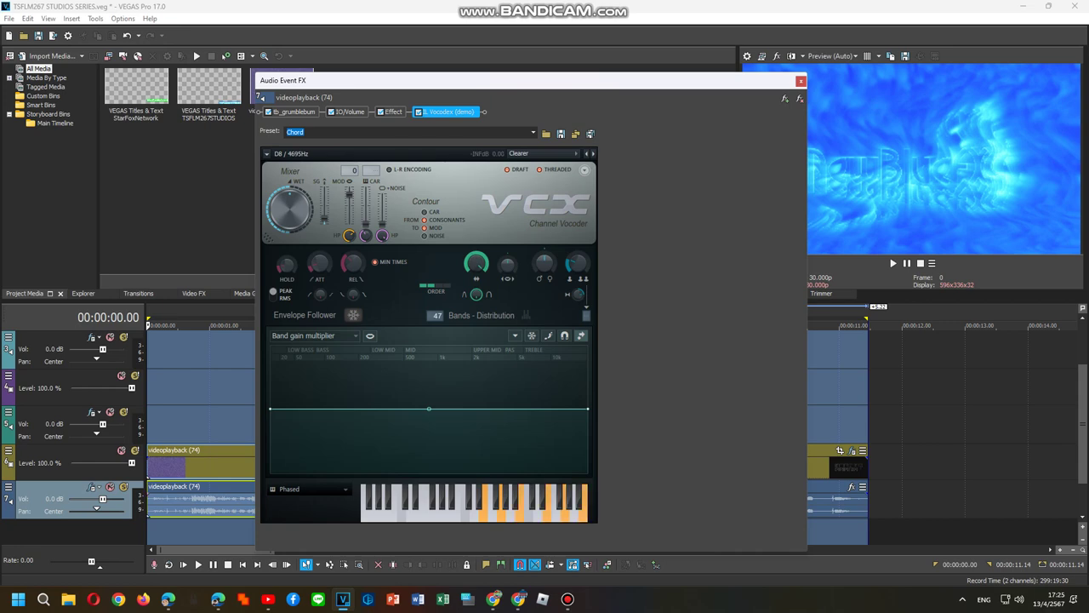
# Step: Apply the Stereoup V7 package to the second audio clip
pyautogui.rightClick(839, 502)
pyautogui.click(877, 189)
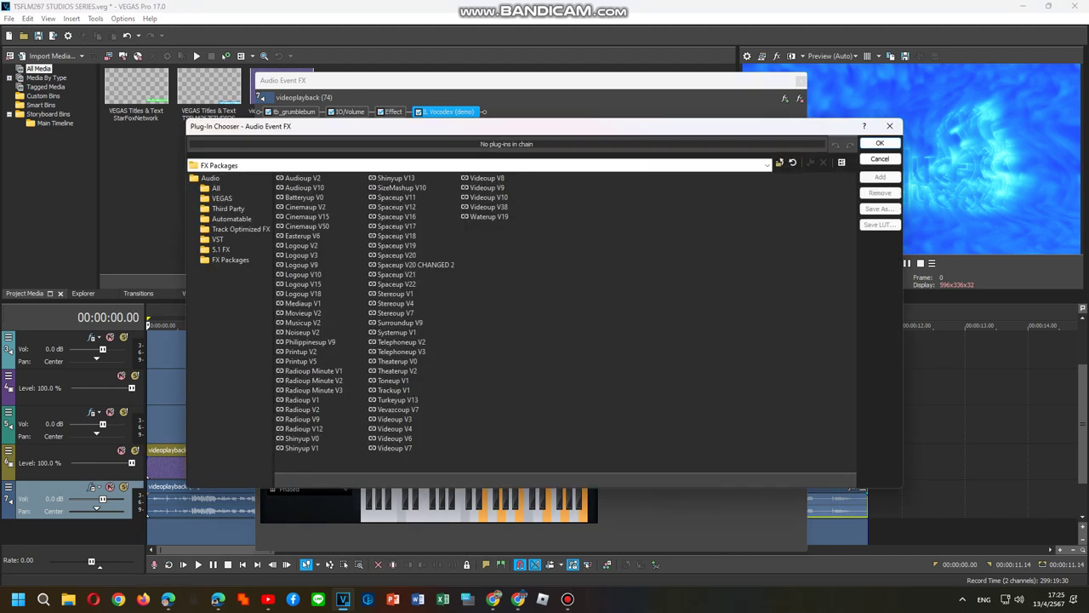
pyautogui.click(396, 313)
pyautogui.doubleClick(396, 313)
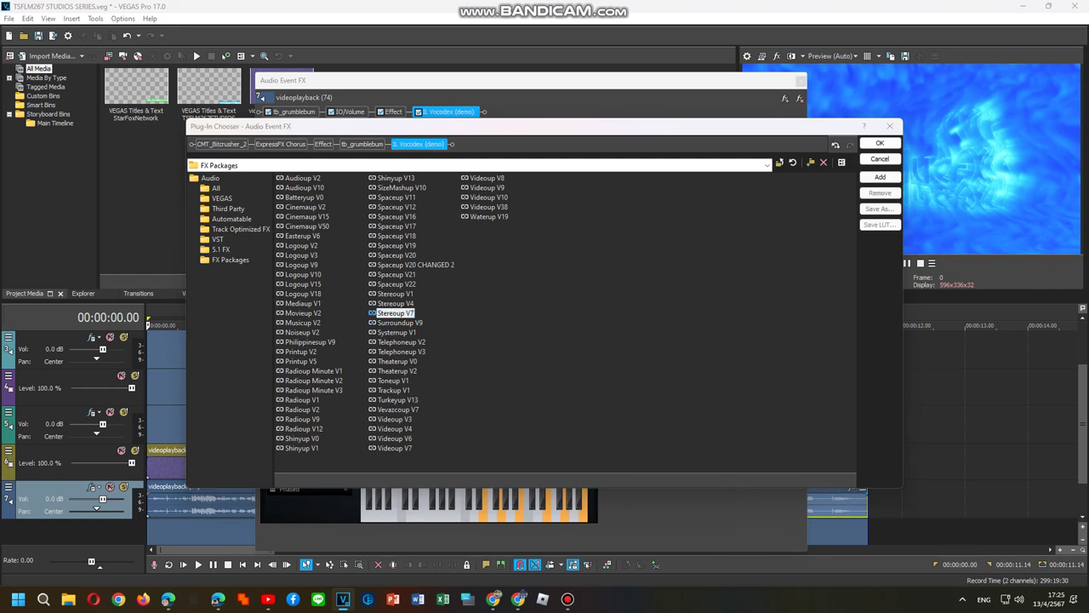
pyautogui.click(880, 143)
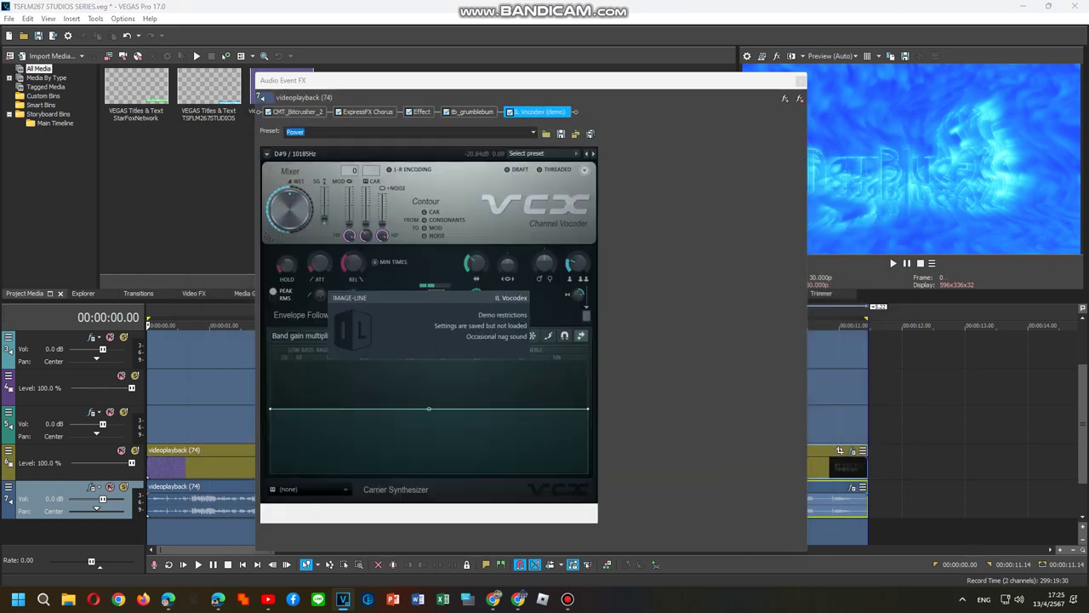
# Step: Set the second audio clip's Vocodex to the Elderly preset, the Power carrier and the maximum modulator band width multiplier
pyautogui.click(528, 153)
pyautogui.click(527, 271)
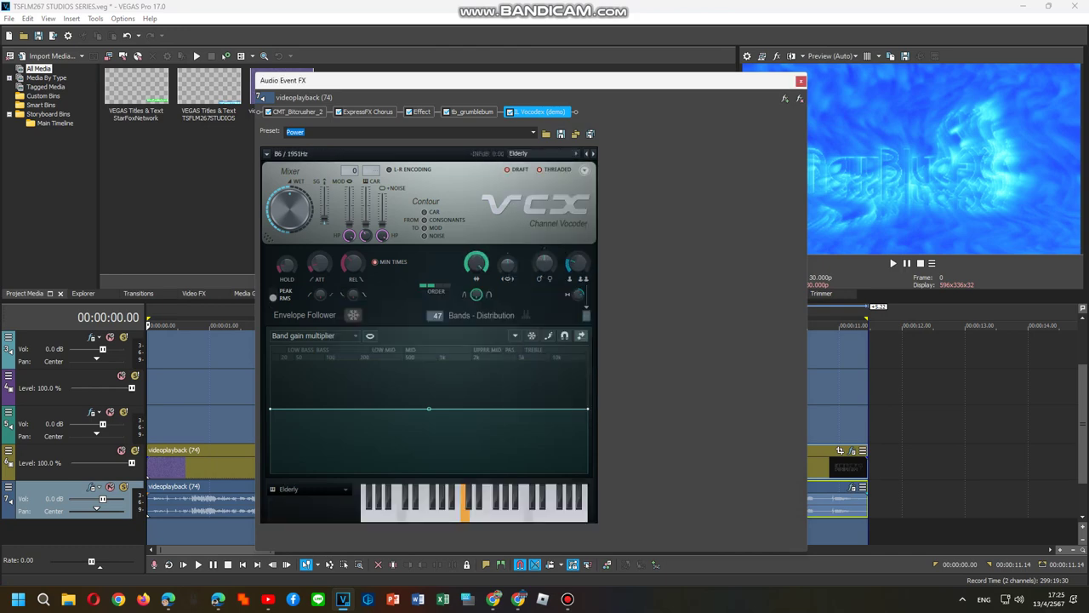
pyautogui.click(308, 490)
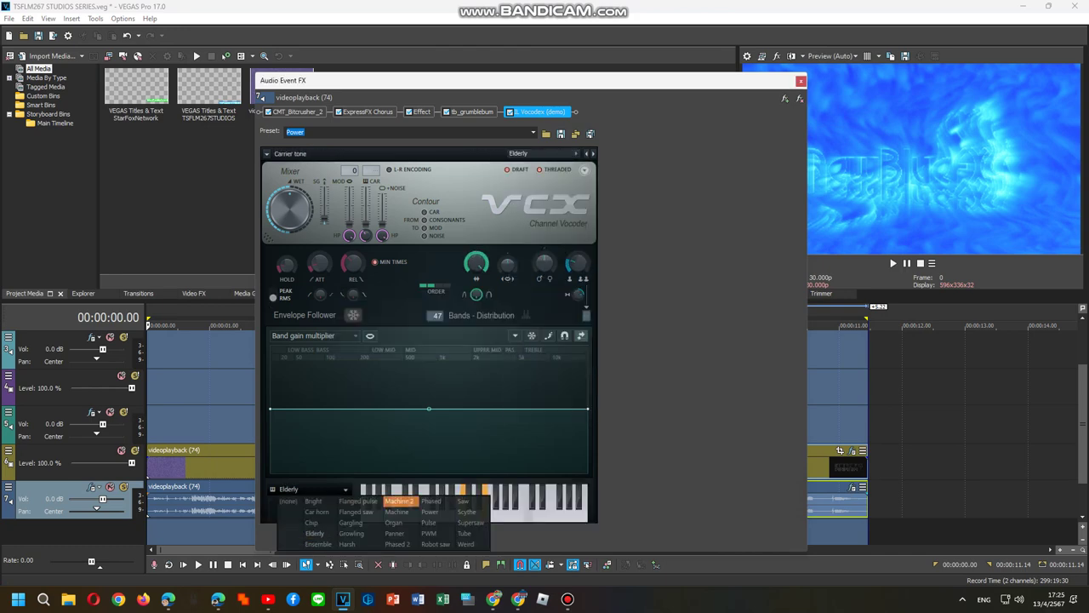
pyautogui.click(430, 511)
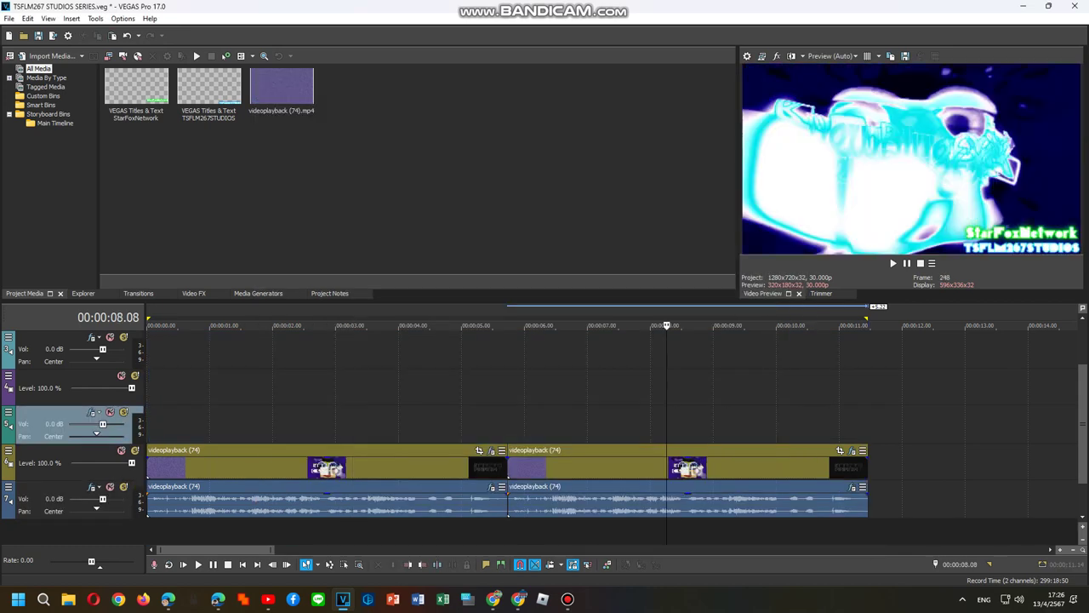
# Step: Select the full timeline range and switch to the Bandicam recorder window
pyautogui.doubleClick(791, 387)
pyautogui.click(567, 599)
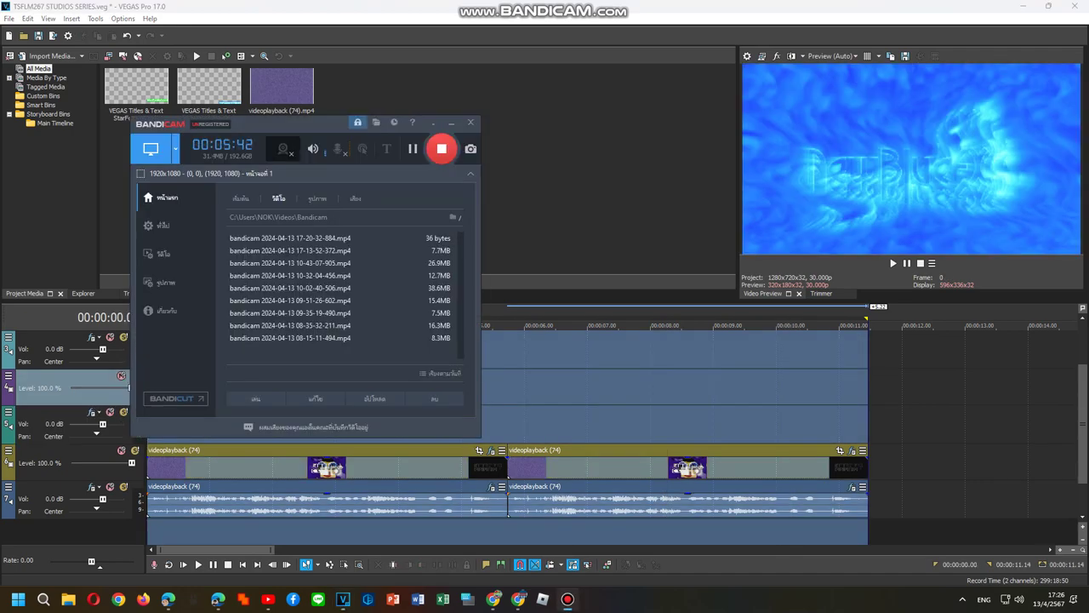